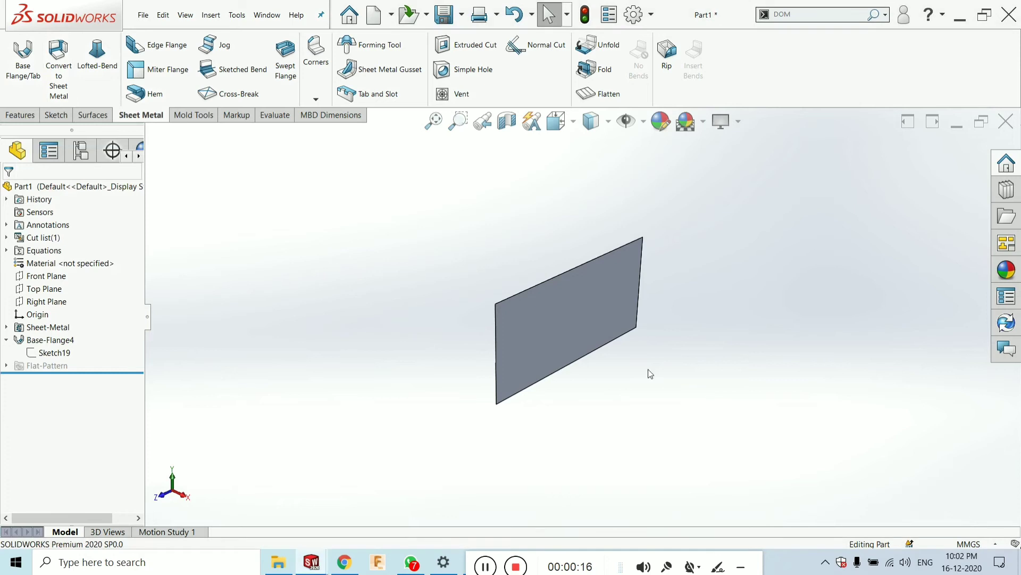
{"action": "scroll", "coordinate": [648, 370], "scroll_direction": "down", "scroll_amount": 4}
{"action": "scroll", "coordinate": [574, 330], "scroll_direction": "up", "scroll_amount": 5}
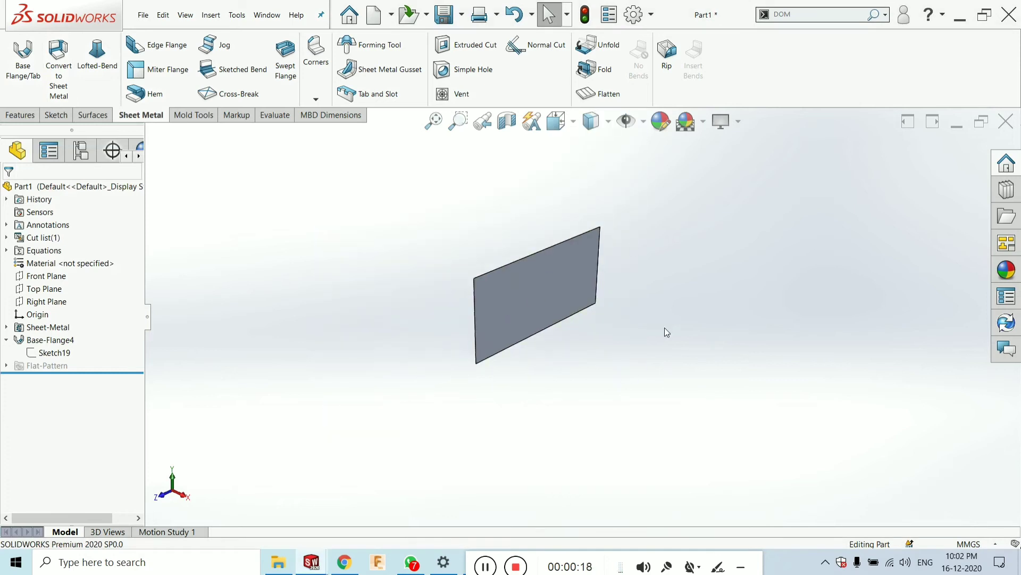
{"action": "scroll", "coordinate": [530, 290], "scroll_direction": "down", "scroll_amount": 3}
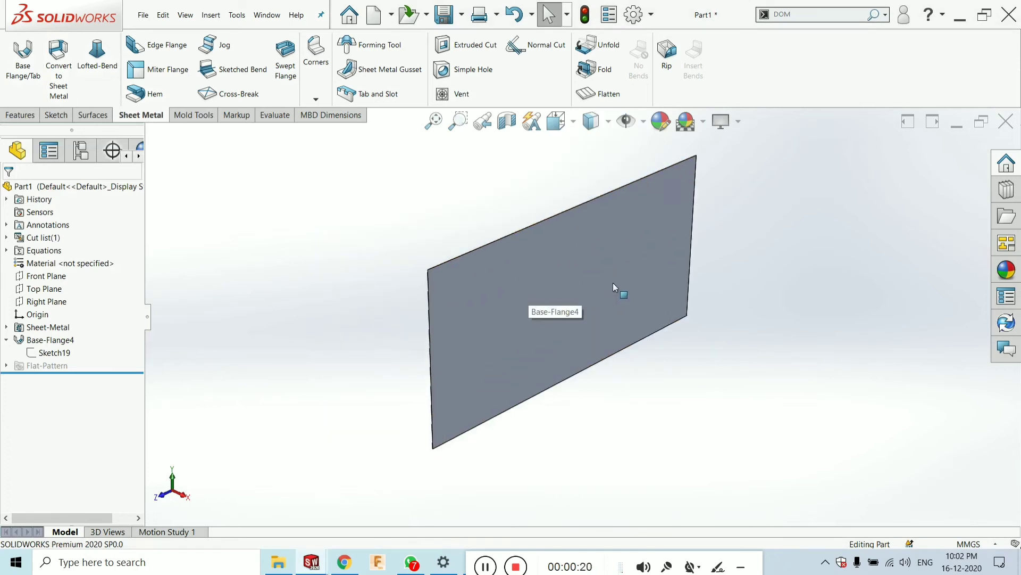
{"action": "left_click", "coordinate": [613, 283]}
{"action": "left_click", "coordinate": [405, 292]}
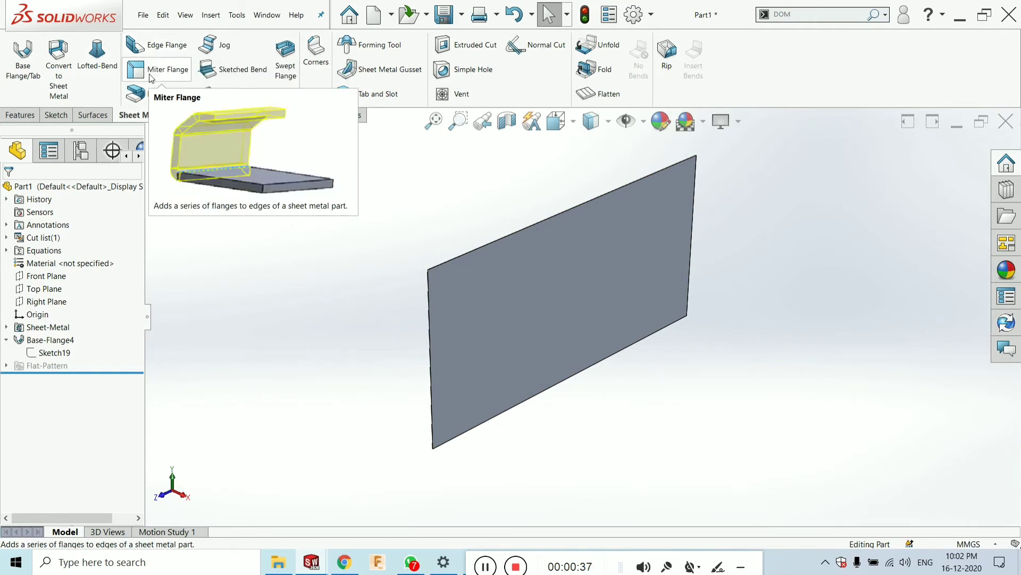
Start an edge flange on the long bottom edge of the base flange plate.
{"action": "left_click", "coordinate": [156, 45]}
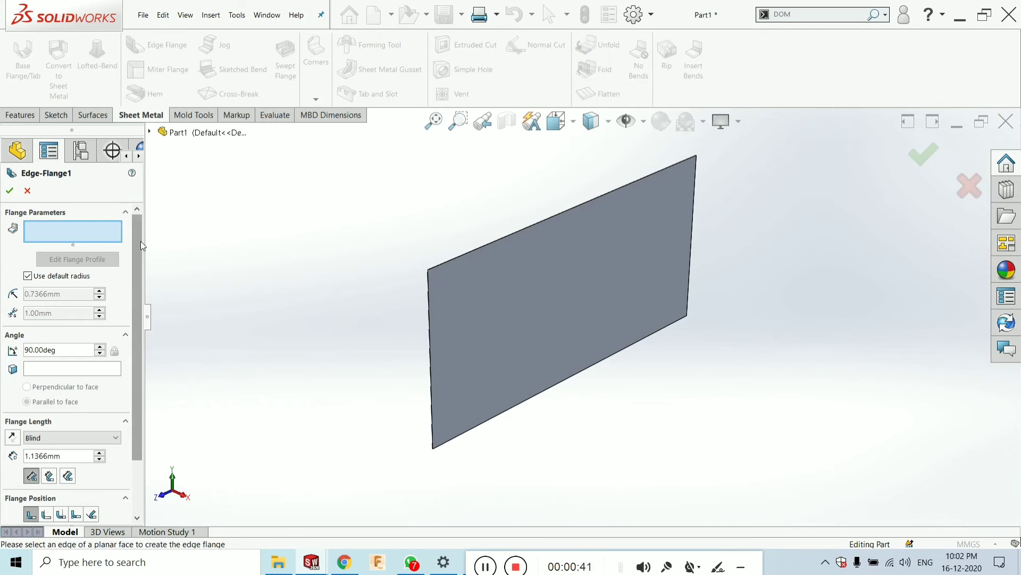
{"action": "left_click_drag", "start_coordinate": [141, 241], "coordinate": [138, 294]}
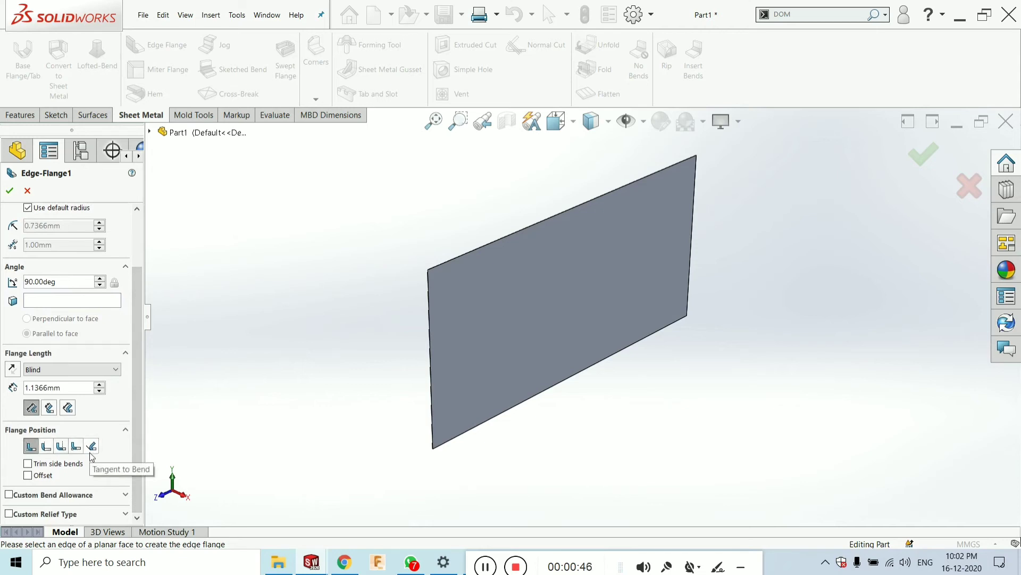
{"action": "left_click_drag", "start_coordinate": [136, 387], "coordinate": [158, 296]}
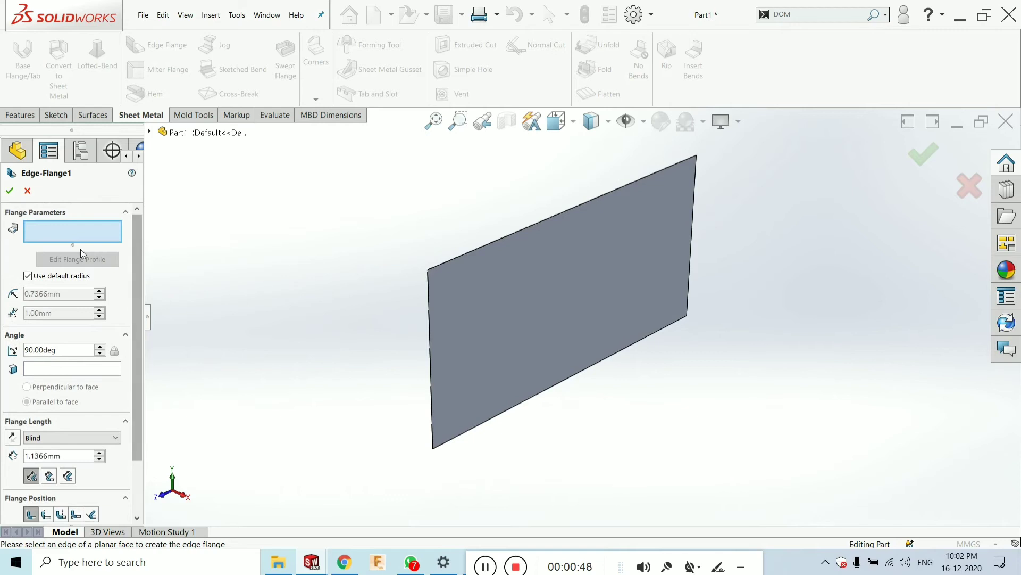
{"action": "scroll", "coordinate": [506, 452], "scroll_direction": "down", "scroll_amount": 3}
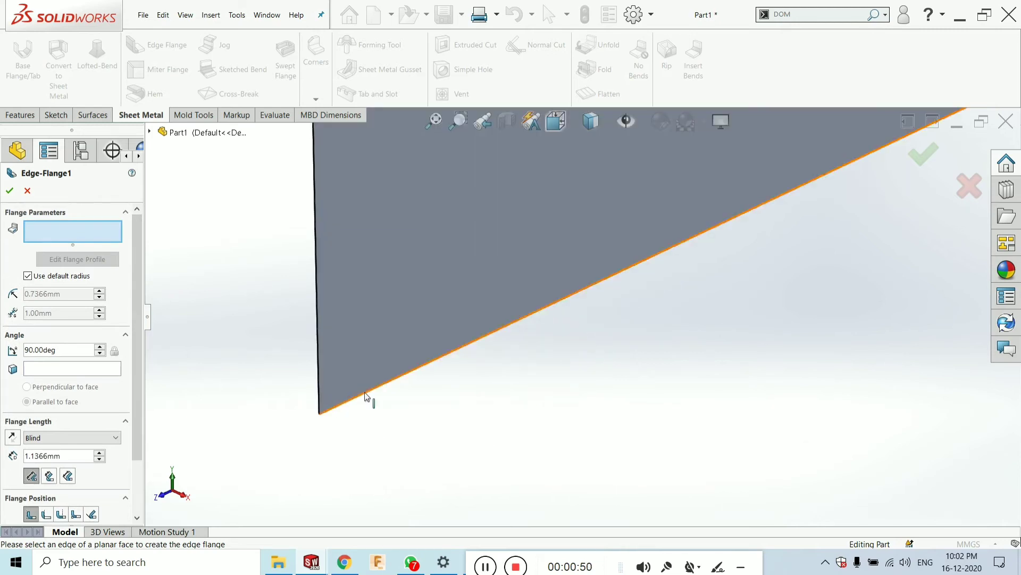
{"action": "middle_click_drag", "start_coordinate": [370, 381], "coordinate": [362, 360]}
{"action": "scroll", "coordinate": [342, 402], "scroll_direction": "down", "scroll_amount": 3}
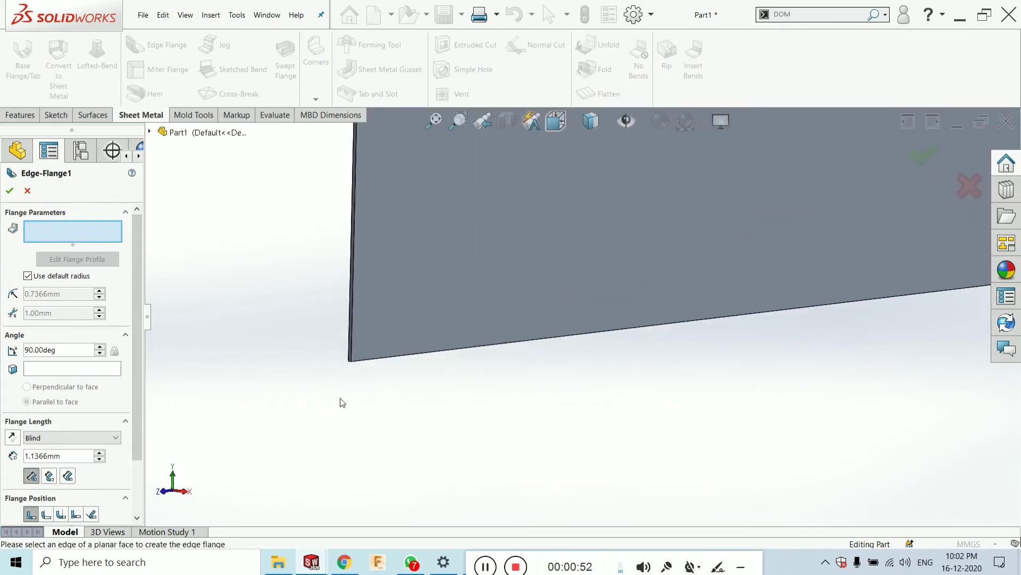
{"action": "scroll", "coordinate": [400, 351], "scroll_direction": "down", "scroll_amount": 3}
{"action": "scroll", "coordinate": [407, 350], "scroll_direction": "down", "scroll_amount": 1}
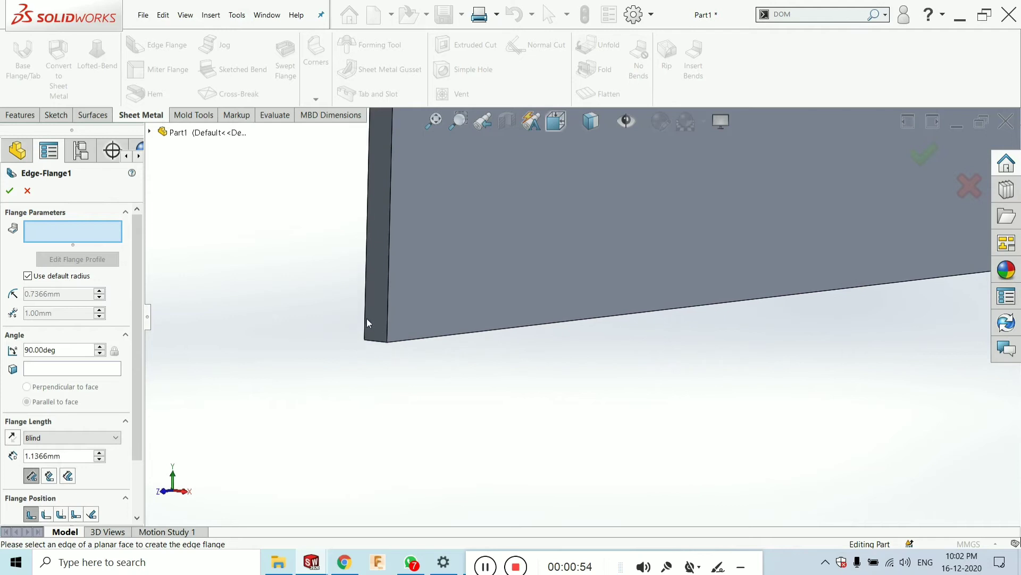
{"action": "left_click", "coordinate": [396, 345]}
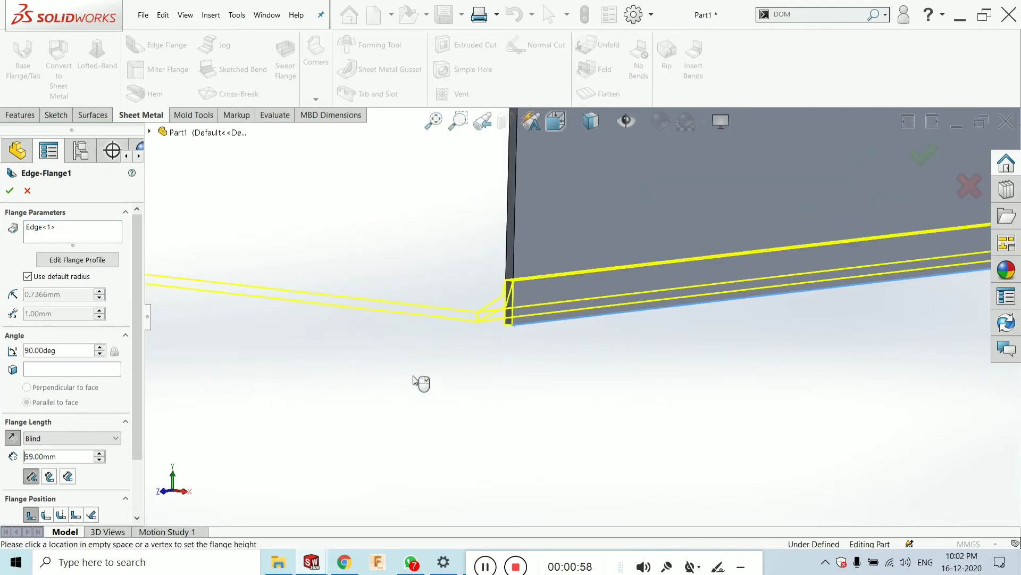
Direct the edge flange toward the far side of the plate and set its length to 100 mm.
{"action": "scroll", "coordinate": [472, 367], "scroll_direction": "up", "scroll_amount": 5}
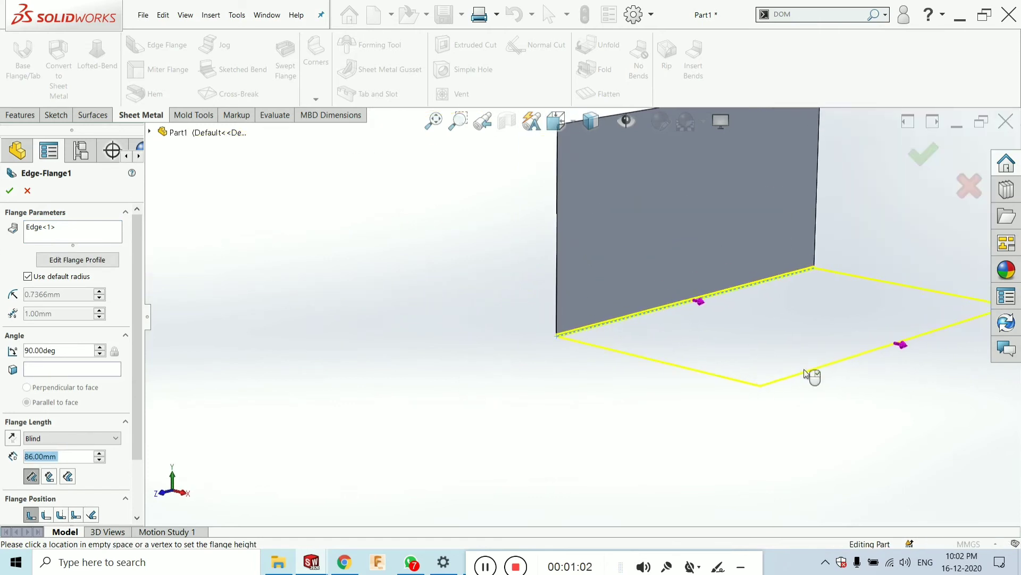
{"action": "scroll", "coordinate": [574, 314], "scroll_direction": "up", "scroll_amount": 5}
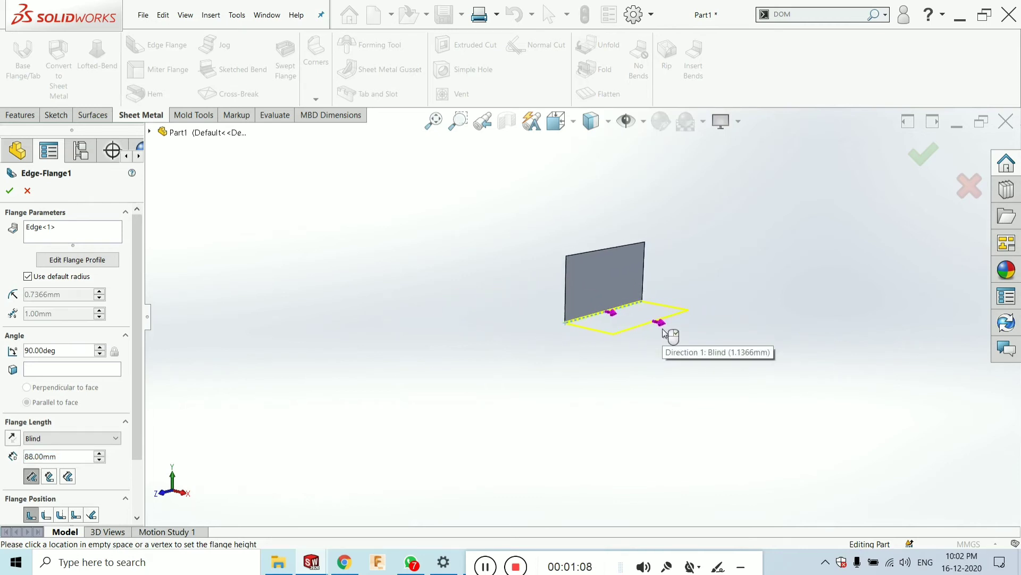
{"action": "left_click", "coordinate": [663, 329]}
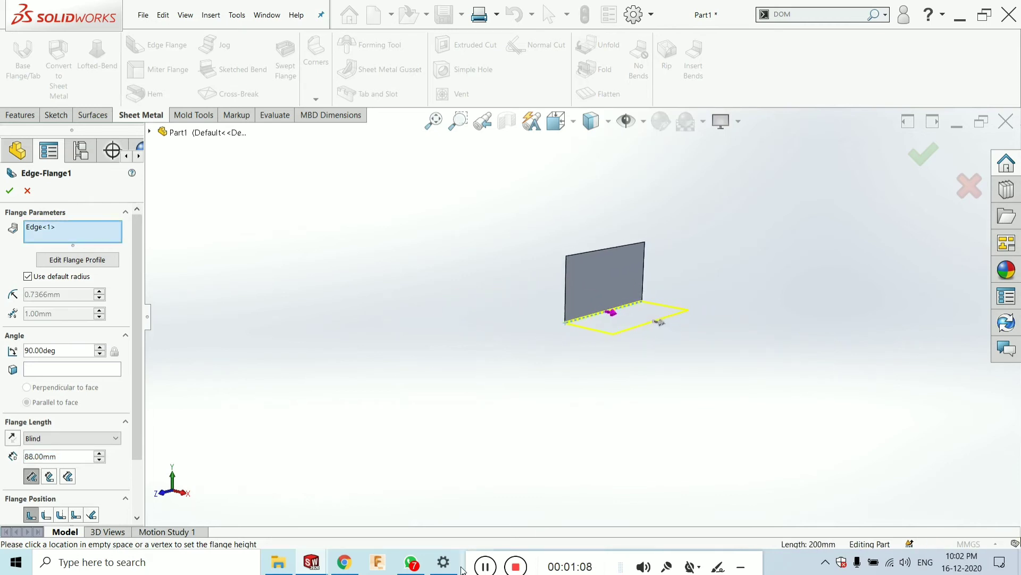
{"action": "left_click", "coordinate": [481, 567]}
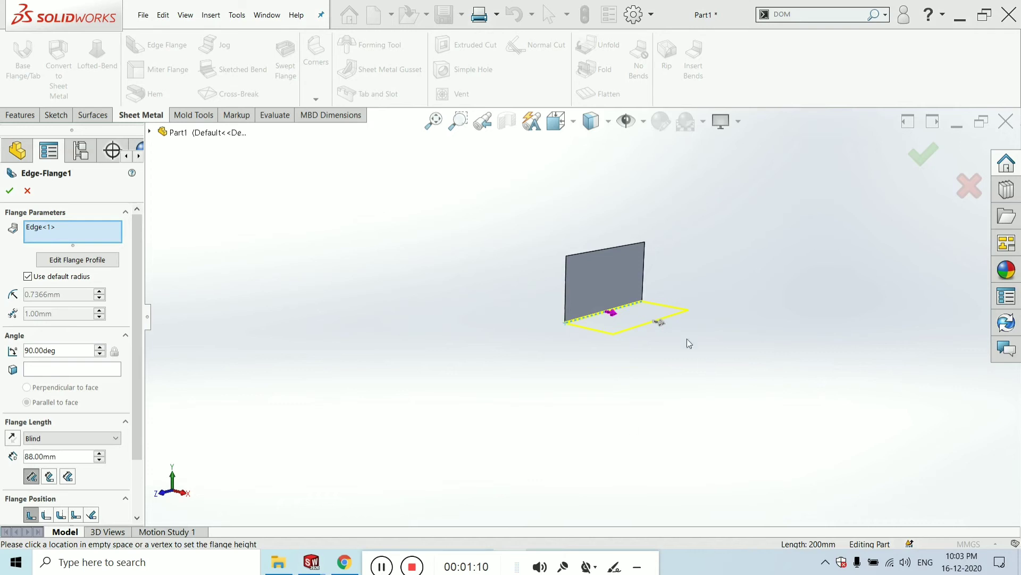
{"action": "scroll", "coordinate": [666, 325], "scroll_direction": "down", "scroll_amount": 2}
{"action": "scroll", "coordinate": [665, 323], "scroll_direction": "up", "scroll_amount": 3}
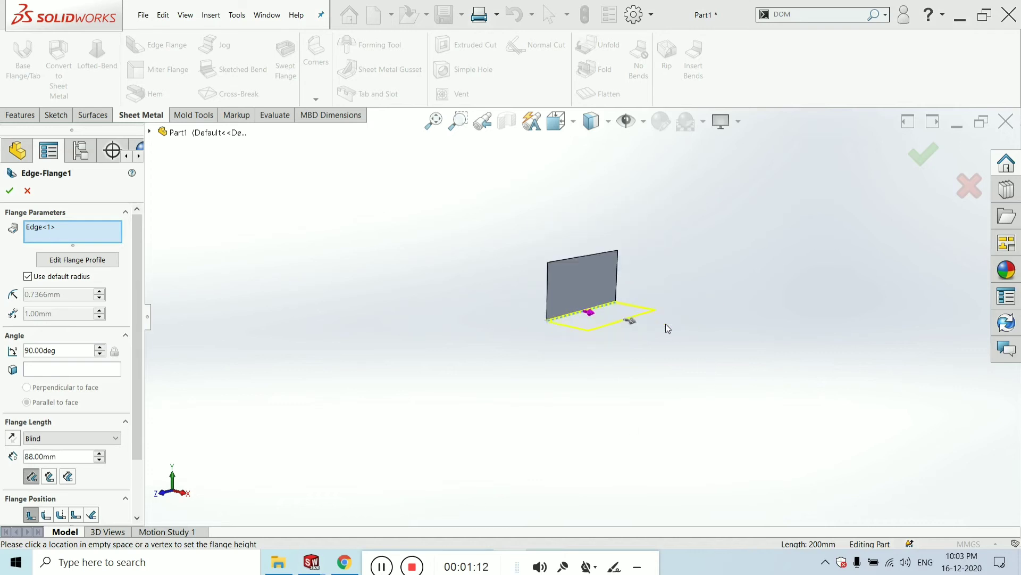
{"action": "scroll", "coordinate": [665, 324], "scroll_direction": "down", "scroll_amount": 3}
{"action": "left_click_drag", "start_coordinate": [623, 313], "coordinate": [656, 323]}
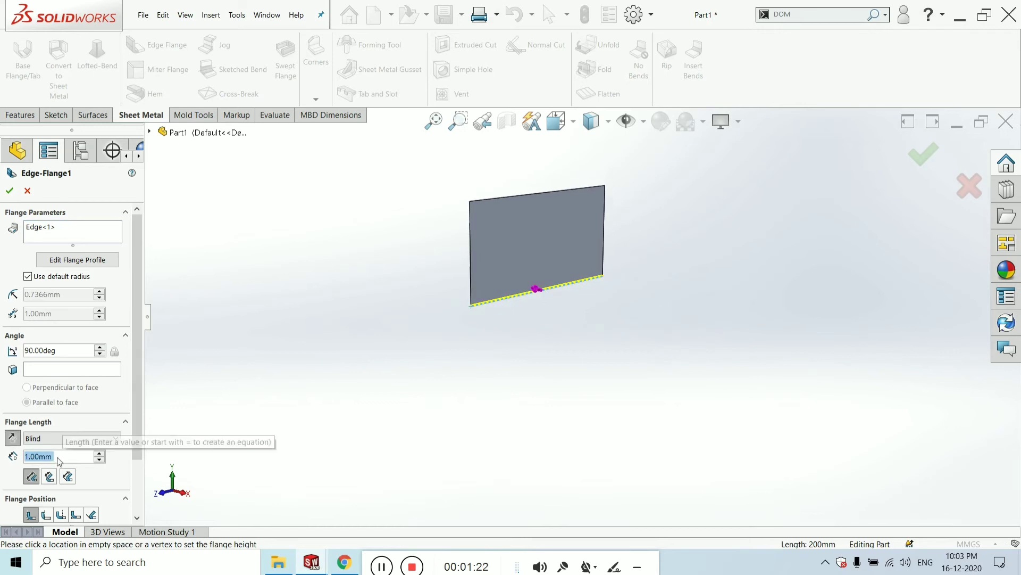
{"action": "type", "text": "100"}
{"action": "key", "text": "Return"}
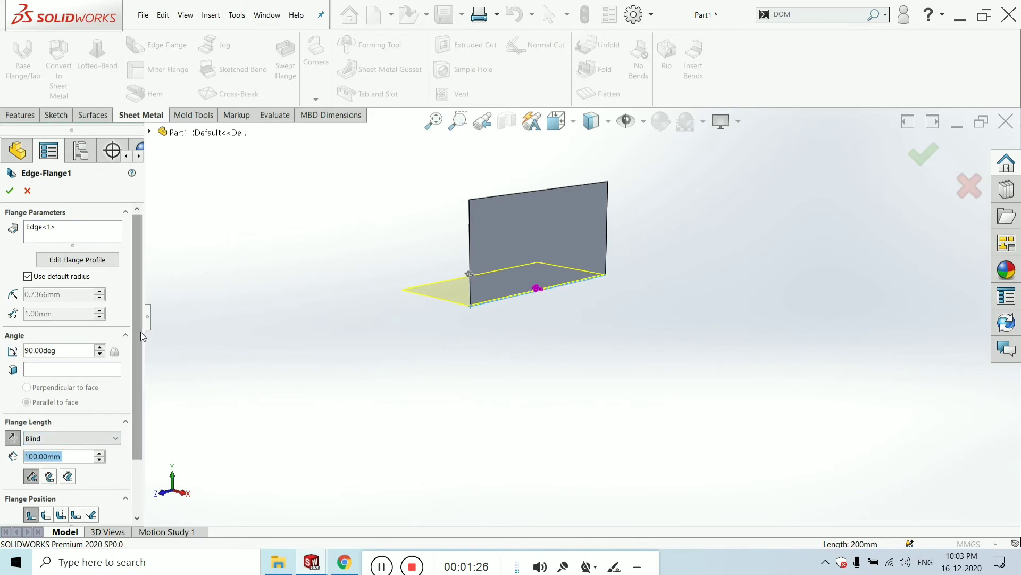
Try different flange angles between 77 and 148 degrees while viewing the bend preview close up.
{"action": "left_click_drag", "start_coordinate": [139, 335], "coordinate": [139, 358]}
{"action": "scroll", "coordinate": [505, 314], "scroll_direction": "down", "scroll_amount": 6}
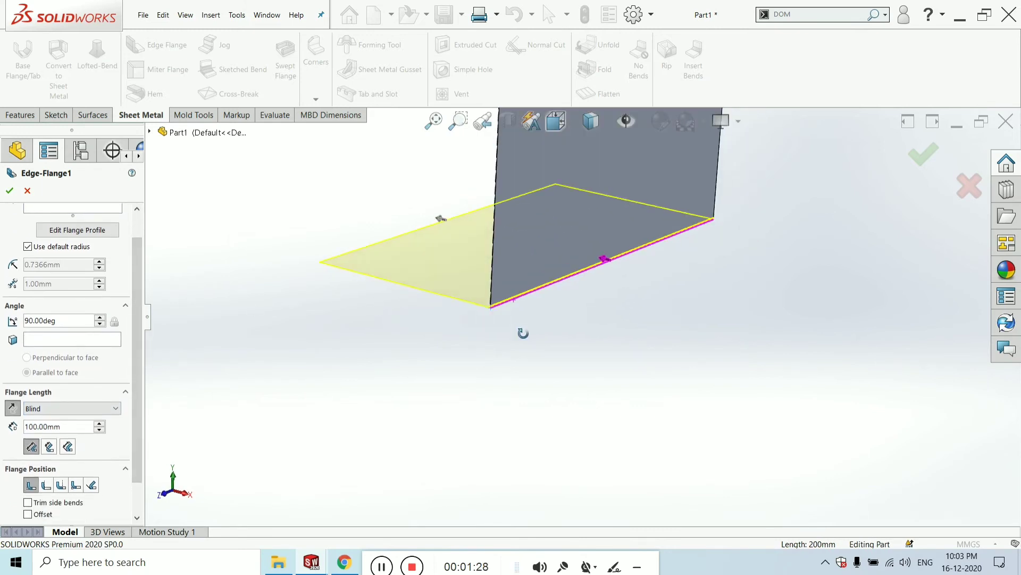
{"action": "middle_click_drag", "start_coordinate": [494, 303], "coordinate": [501, 278]}
{"action": "scroll", "coordinate": [506, 311], "scroll_direction": "down", "scroll_amount": 6}
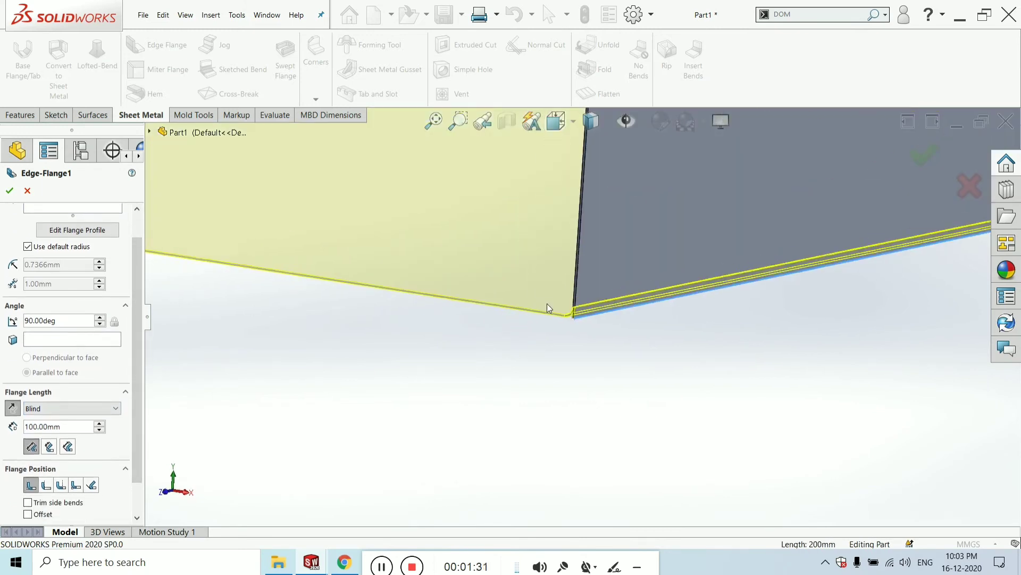
{"action": "scroll", "coordinate": [579, 314], "scroll_direction": "down", "scroll_amount": 4}
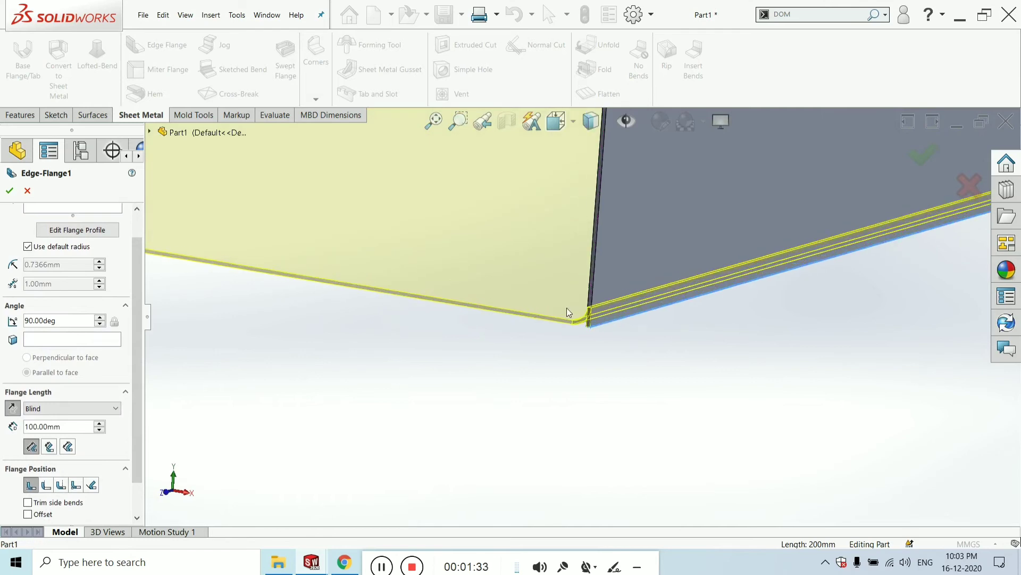
{"action": "middle_click_drag", "start_coordinate": [588, 321], "coordinate": [604, 338]}
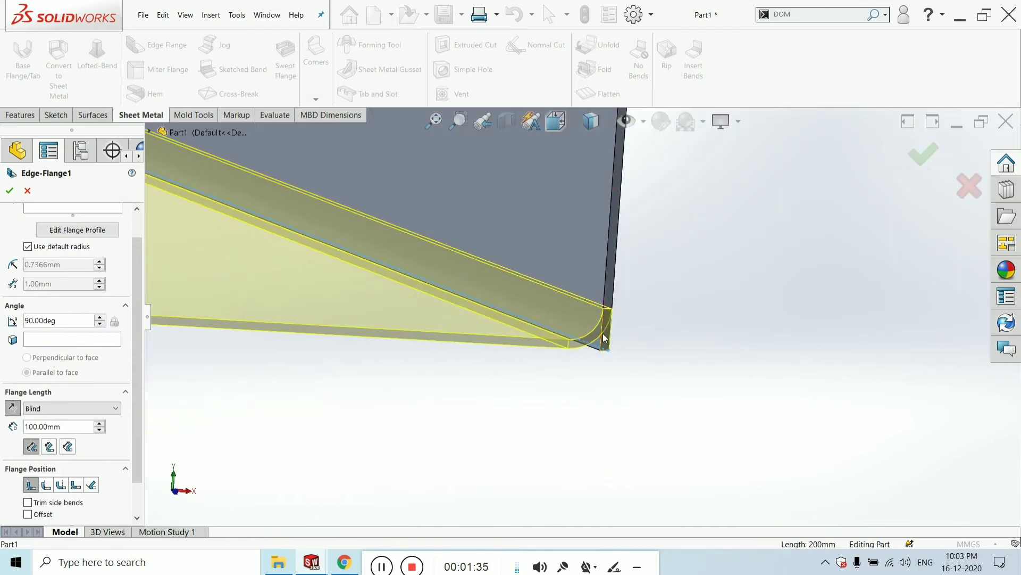
{"action": "left_click", "coordinate": [99, 325]}
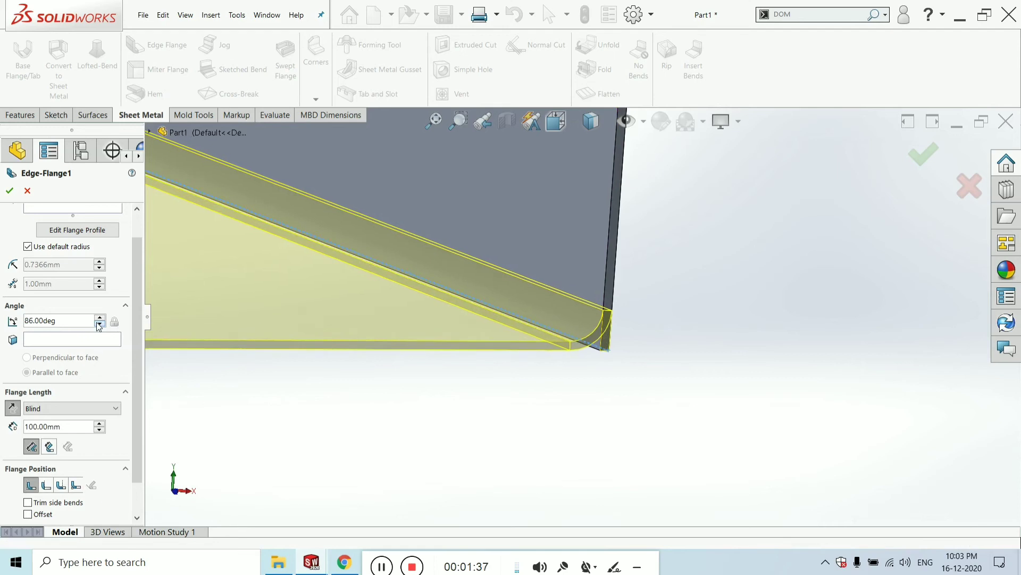
{"action": "left_click", "coordinate": [99, 325]}
{"action": "left_click", "coordinate": [99, 324]}
{"action": "left_click", "coordinate": [99, 324]}
{"action": "left_click", "coordinate": [99, 318]}
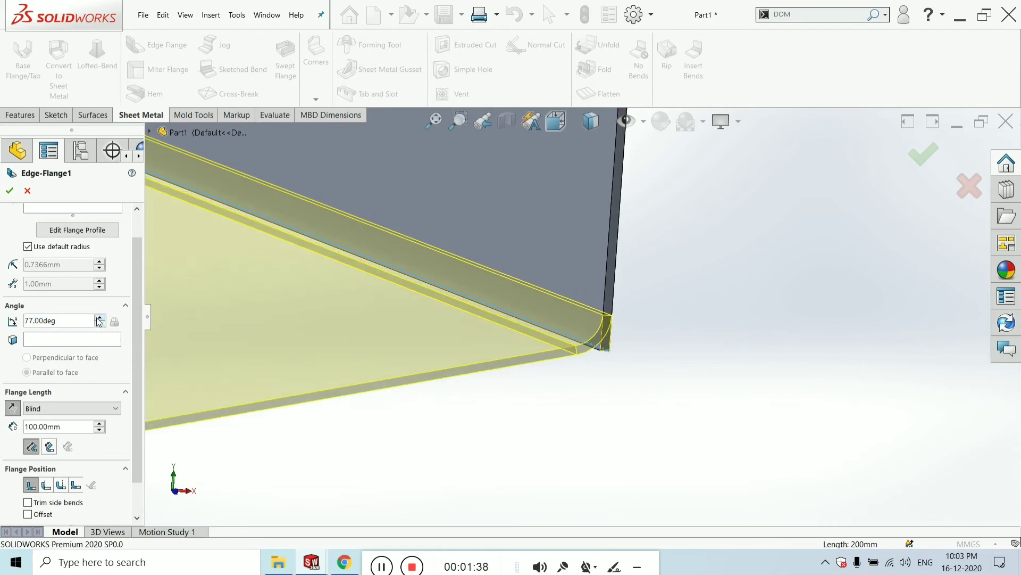
{"action": "left_click", "coordinate": [99, 317]}
{"action": "left_click", "coordinate": [99, 317]}
{"action": "left_click", "coordinate": [99, 317]}
{"action": "left_click", "coordinate": [99, 318]}
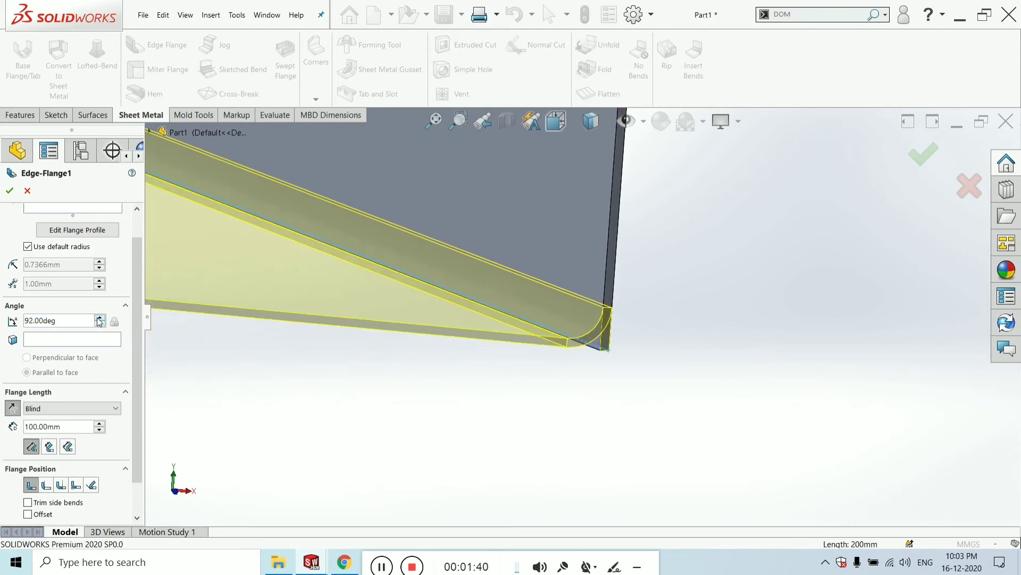
{"action": "left_click", "coordinate": [99, 317]}
{"action": "left_click", "coordinate": [99, 317]}
{"action": "left_click", "coordinate": [99, 317]}
{"action": "left_click", "coordinate": [99, 318]}
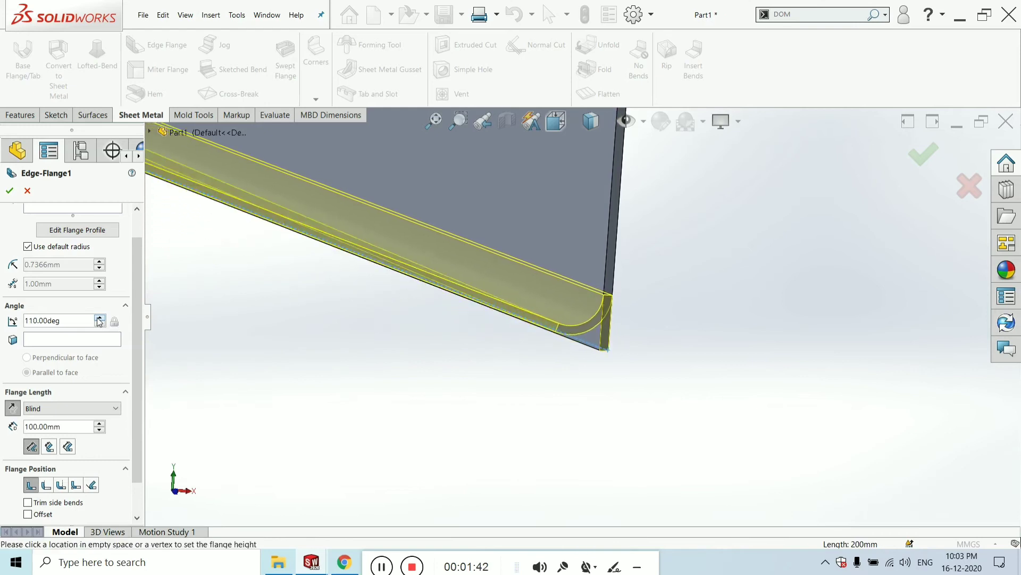
{"action": "left_click", "coordinate": [99, 318]}
{"action": "left_click", "coordinate": [99, 319]}
{"action": "left_click", "coordinate": [99, 318]}
{"action": "left_click", "coordinate": [99, 318]}
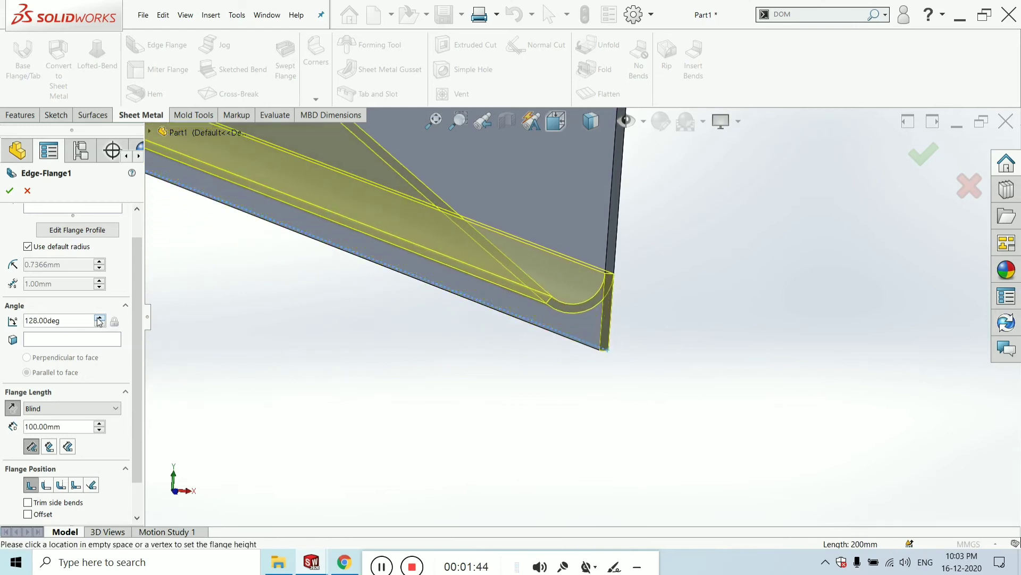
{"action": "left_click", "coordinate": [99, 318]}
{"action": "left_click", "coordinate": [99, 318]}
{"action": "left_click", "coordinate": [99, 318]}
{"action": "left_click", "coordinate": [99, 318]}
{"action": "left_click", "coordinate": [99, 318]}
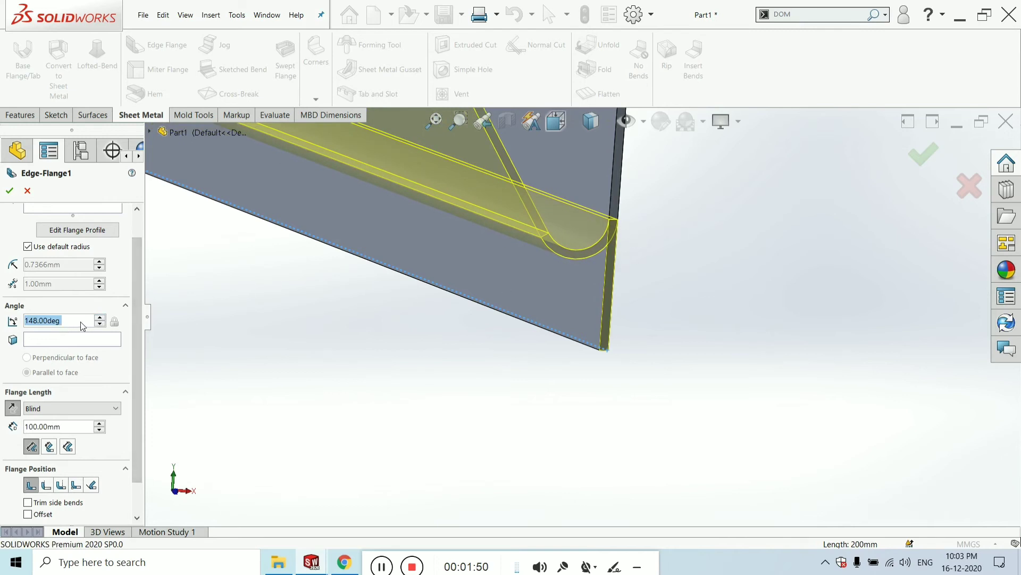
Set the flange angle to 135 degrees and keep the length type as Blind.
{"action": "type", "text": "135"}
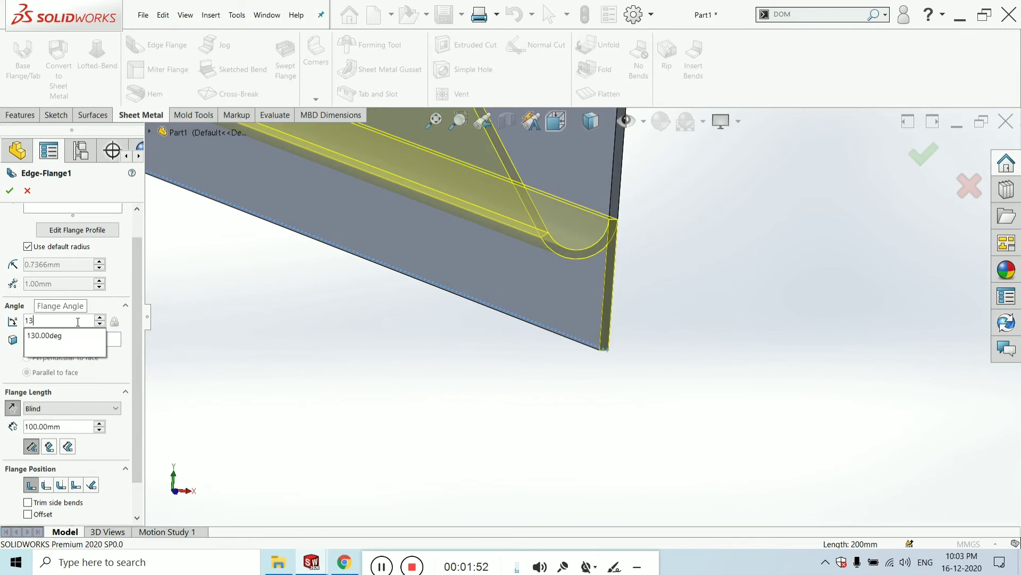
{"action": "key", "text": "Return"}
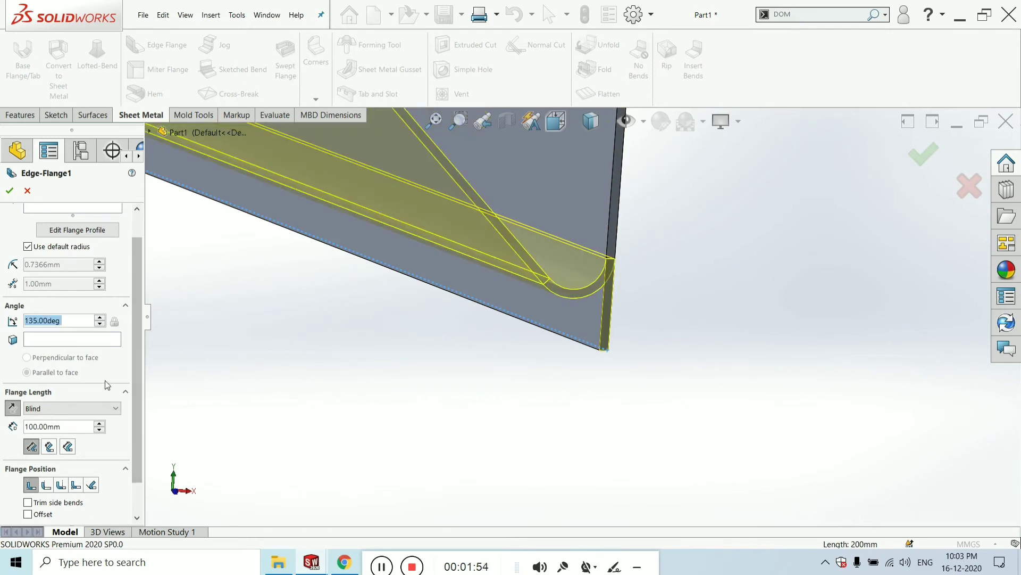
{"action": "left_click", "coordinate": [49, 409]}
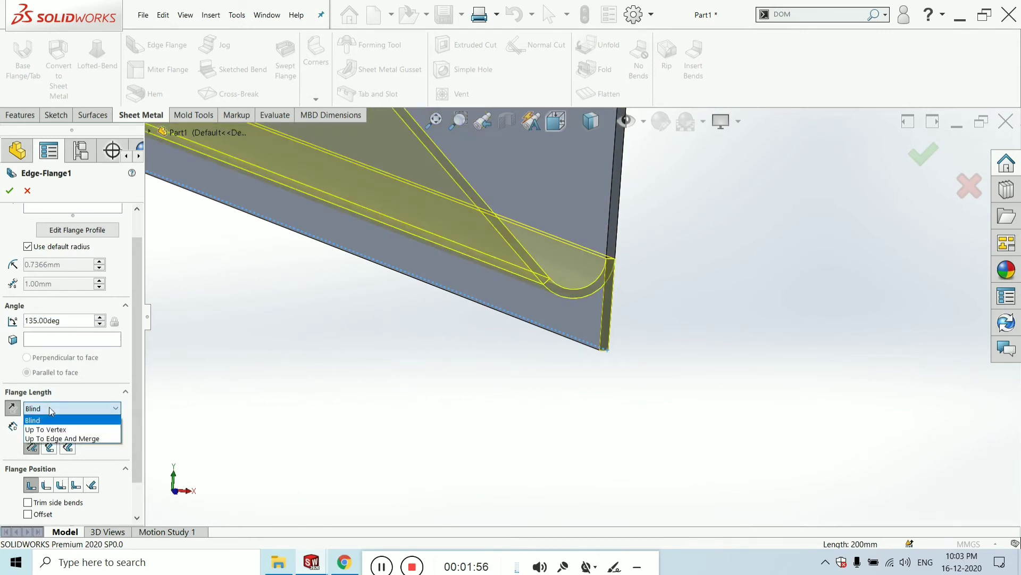
{"action": "left_click", "coordinate": [38, 420]}
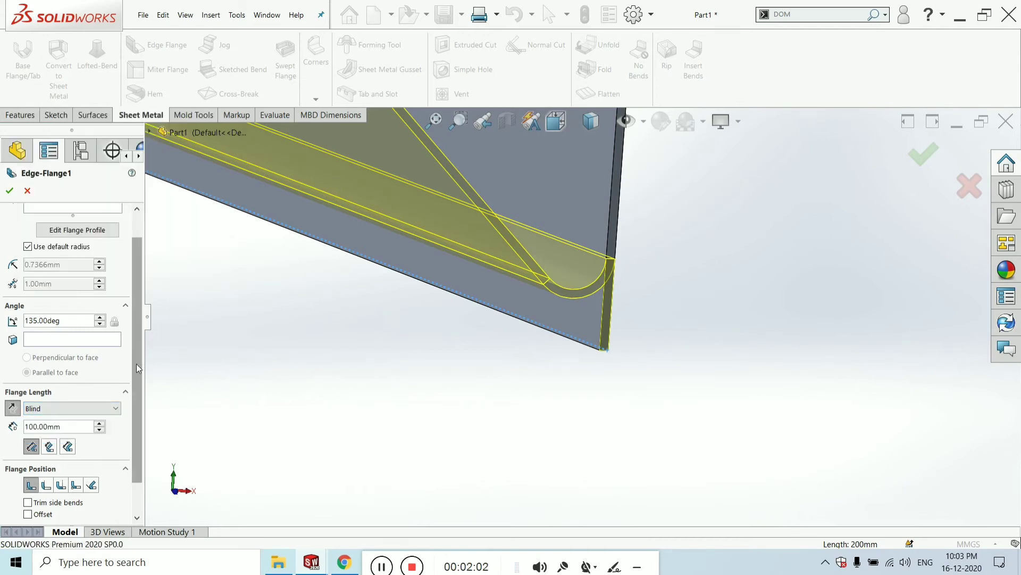
Turn off the default bend radius for the edge flange and set the radius to 0 mm.
{"action": "scroll", "coordinate": [137, 363], "scroll_direction": "up", "scroll_amount": 2}
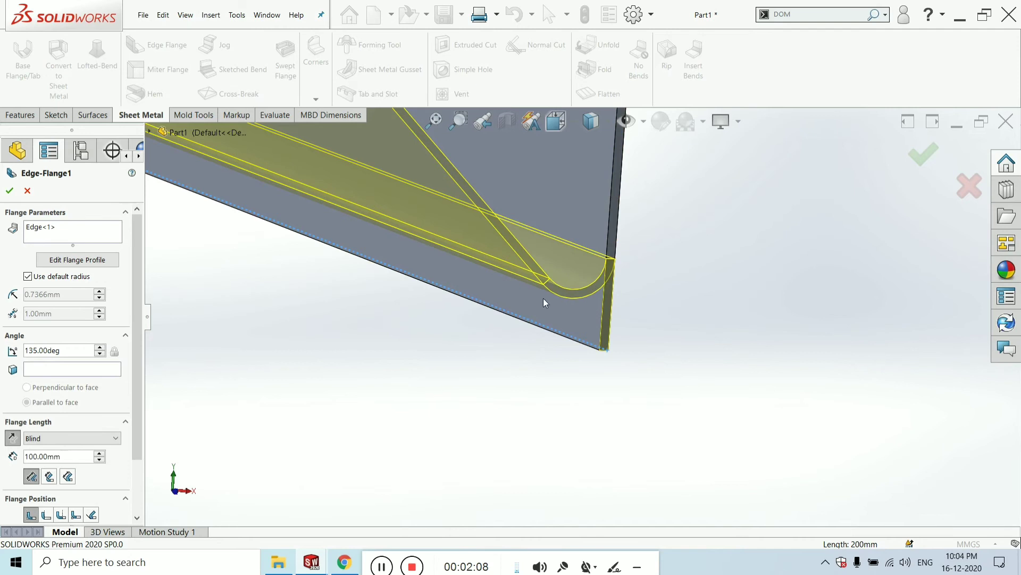
{"action": "middle_click_drag", "start_coordinate": [543, 303], "coordinate": [624, 295]}
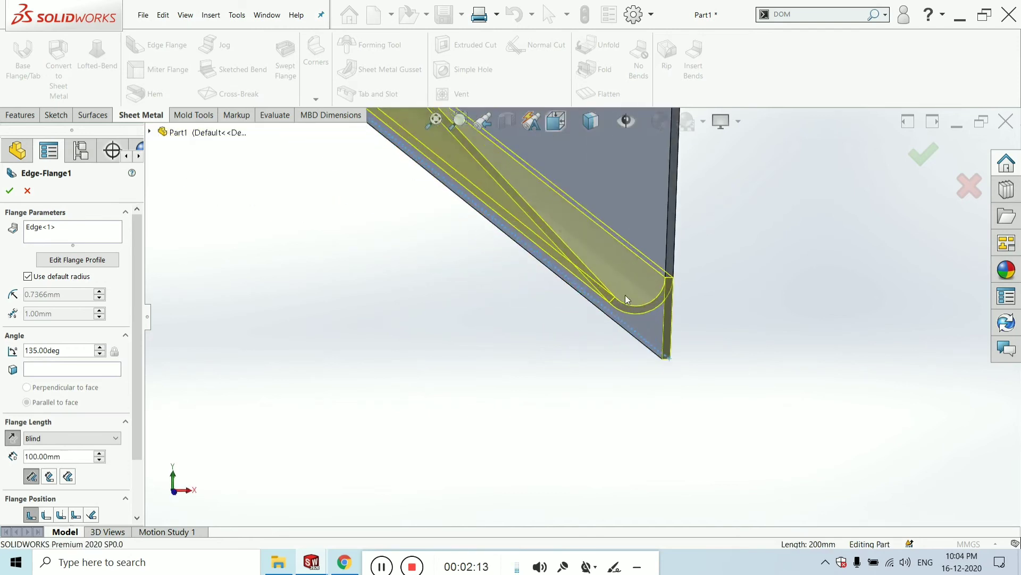
{"action": "left_click", "coordinate": [27, 277]}
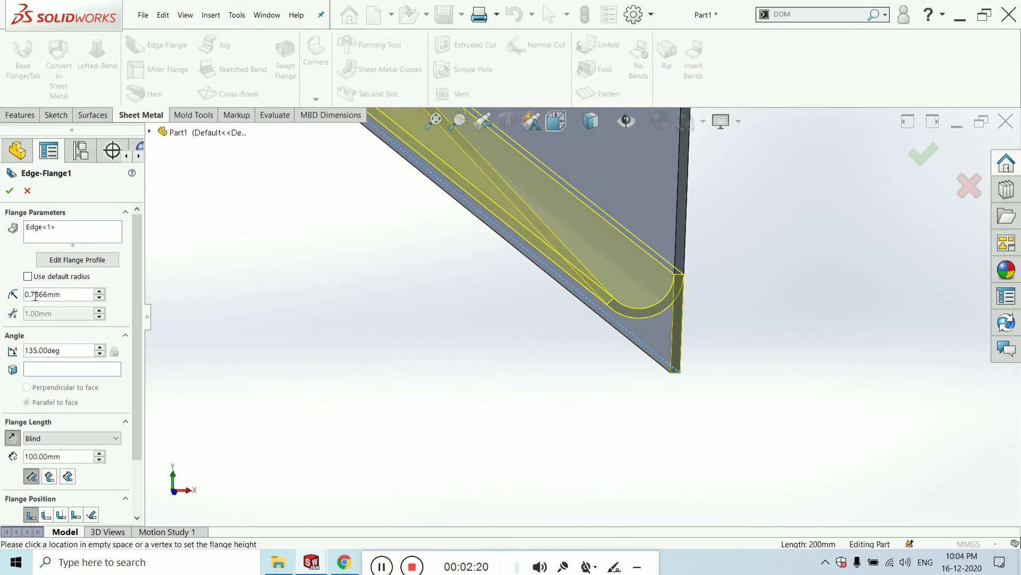
{"action": "left_click", "coordinate": [98, 298]}
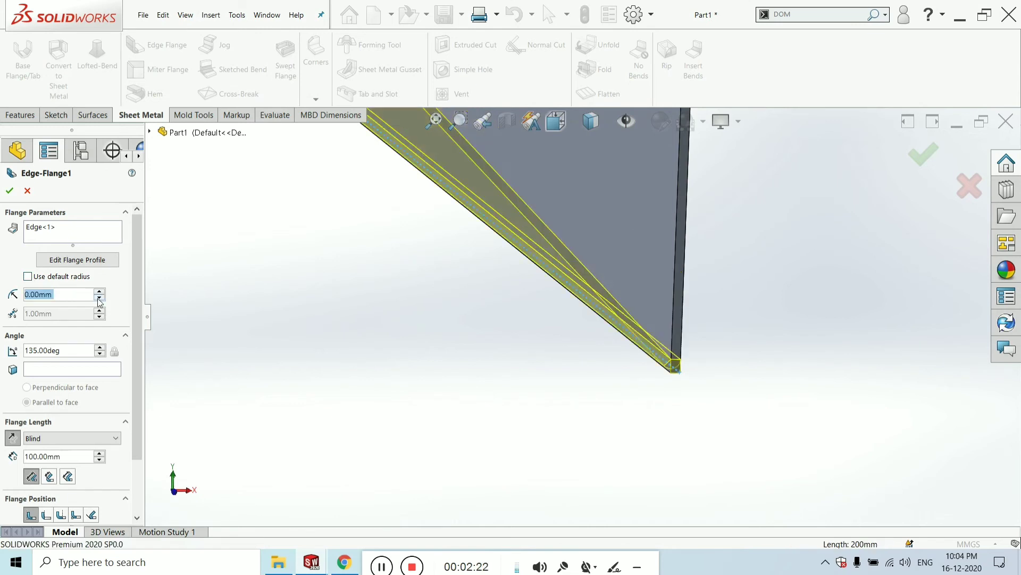
Try bend radii of 8 mm, 2 mm and 0 mm on the edge flange and compare the bend preview.
{"action": "type", "text": "8"}
{"action": "key", "text": "Return"}
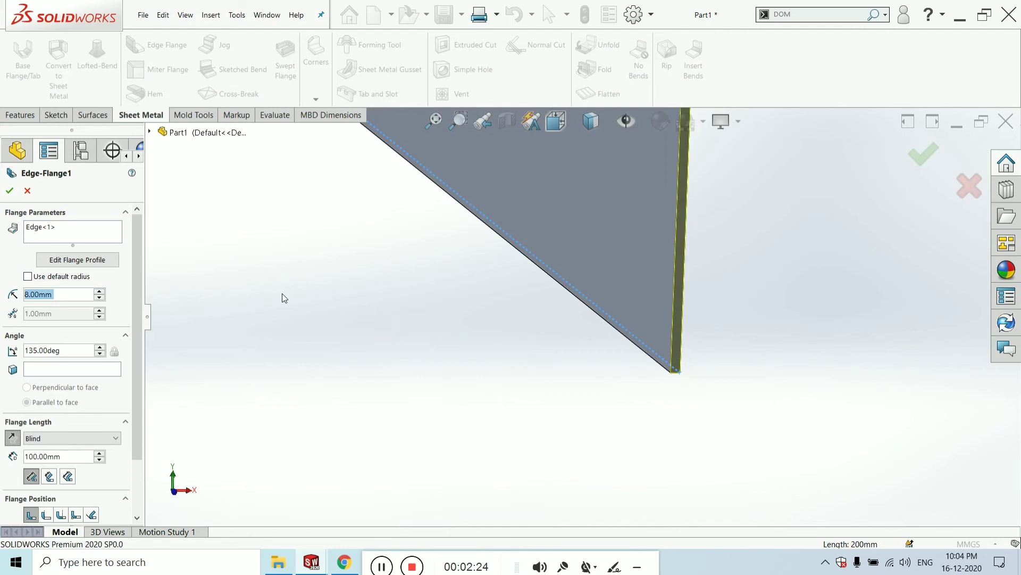
{"action": "scroll", "coordinate": [290, 311], "scroll_direction": "up", "scroll_amount": 3}
{"action": "type", "text": "2"}
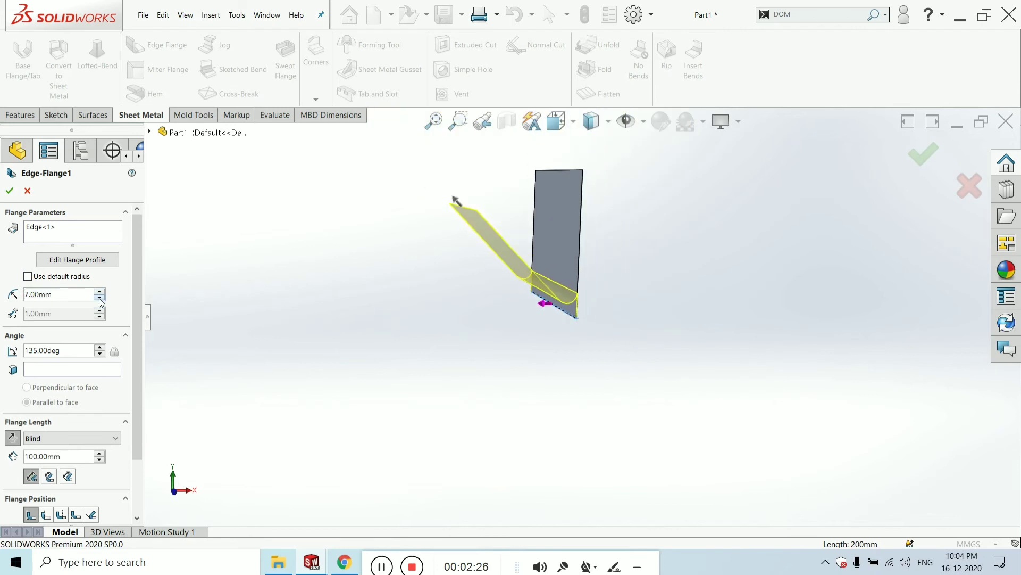
{"action": "key", "text": "Return"}
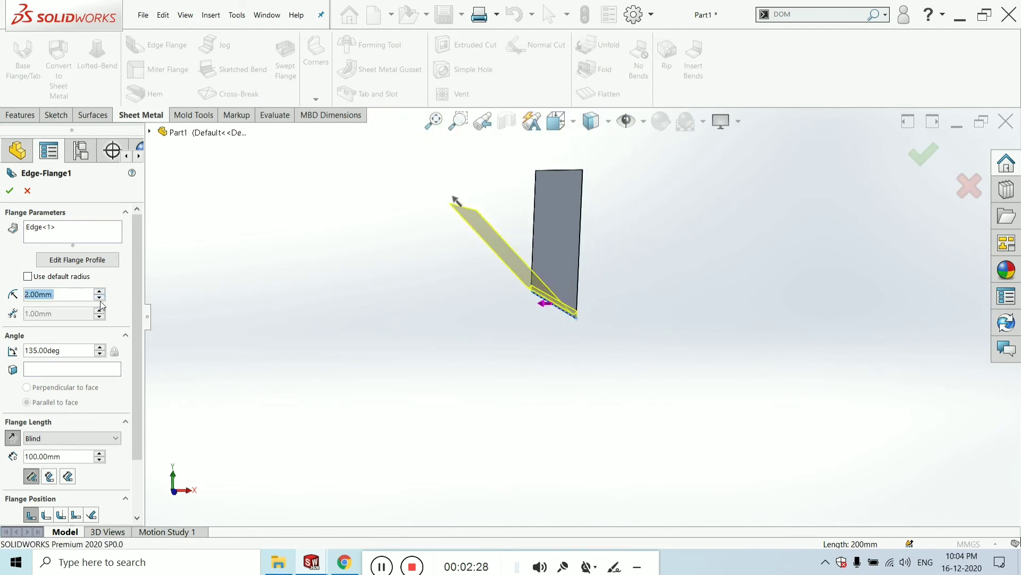
{"action": "left_click", "coordinate": [100, 299]}
{"action": "scroll", "coordinate": [516, 337], "scroll_direction": "down", "scroll_amount": 5}
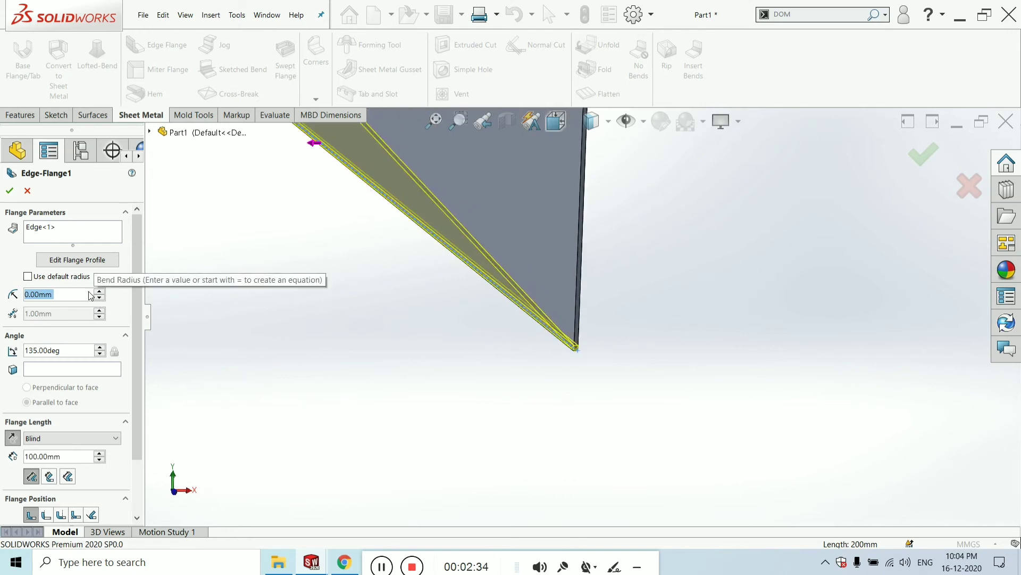
Set the edge flange's bend radius to 0.3 mm and its angle to 120 degrees.
{"action": "type", "text": "0.3"}
{"action": "key", "text": "Return"}
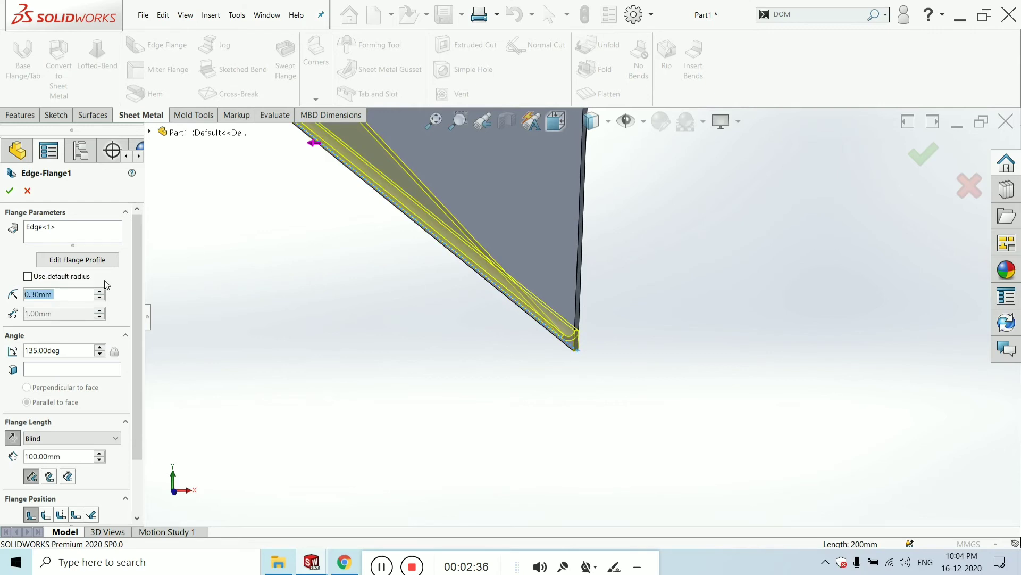
{"action": "left_click", "coordinate": [71, 351]}
{"action": "double_click", "coordinate": [71, 350]}
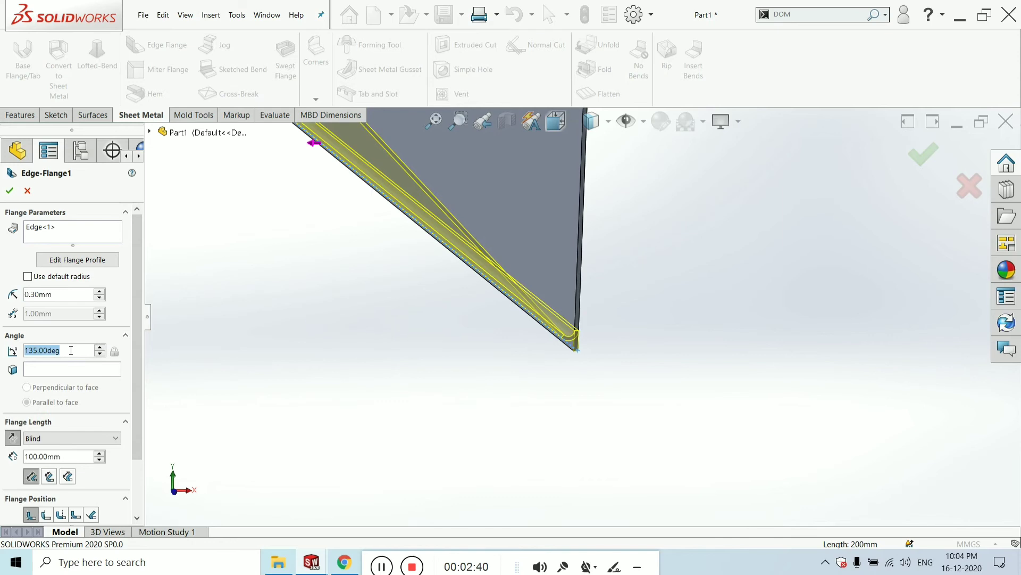
{"action": "type", "text": "120"}
{"action": "key", "text": "Return"}
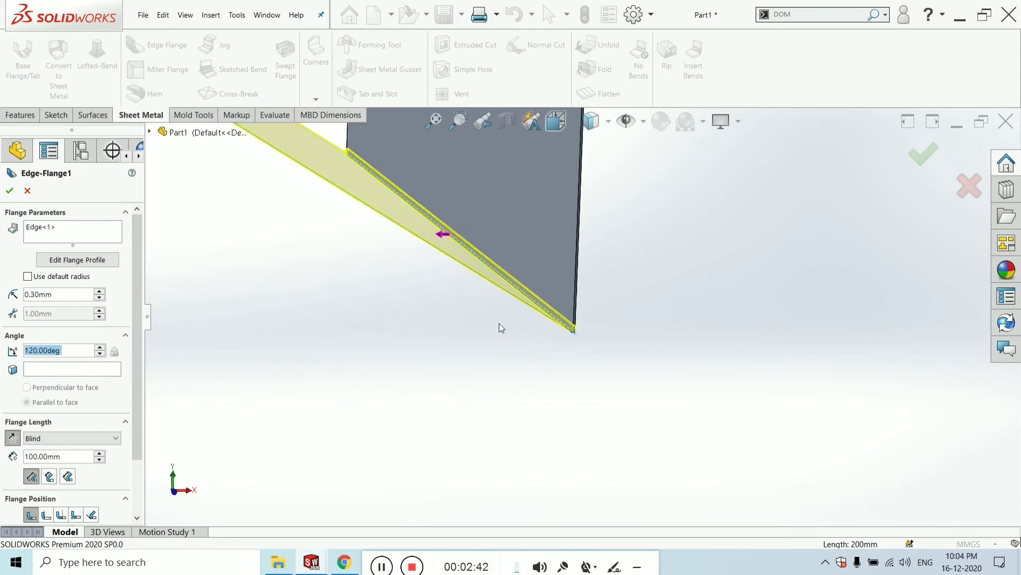
{"action": "middle_click_drag", "start_coordinate": [499, 324], "coordinate": [385, 356]}
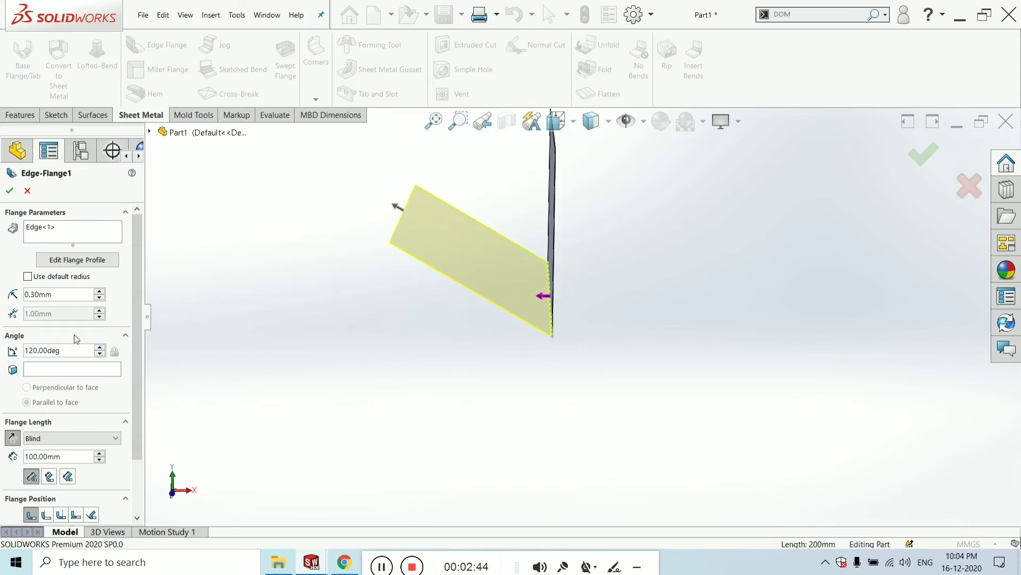
Set the edge flange's length to 50 mm.
{"action": "left_click_drag", "start_coordinate": [136, 298], "coordinate": [136, 362]}
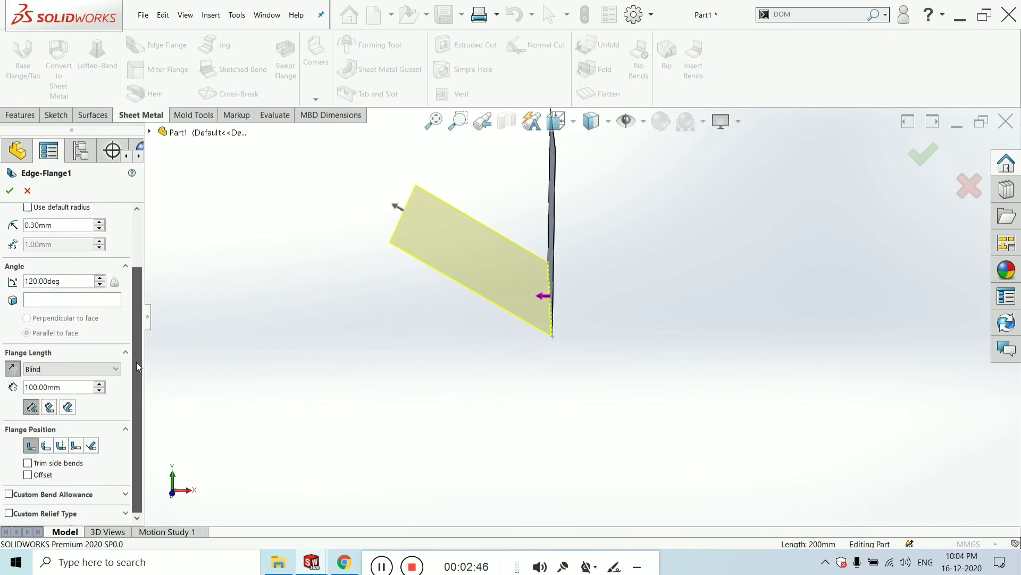
{"action": "double_click", "coordinate": [62, 386]}
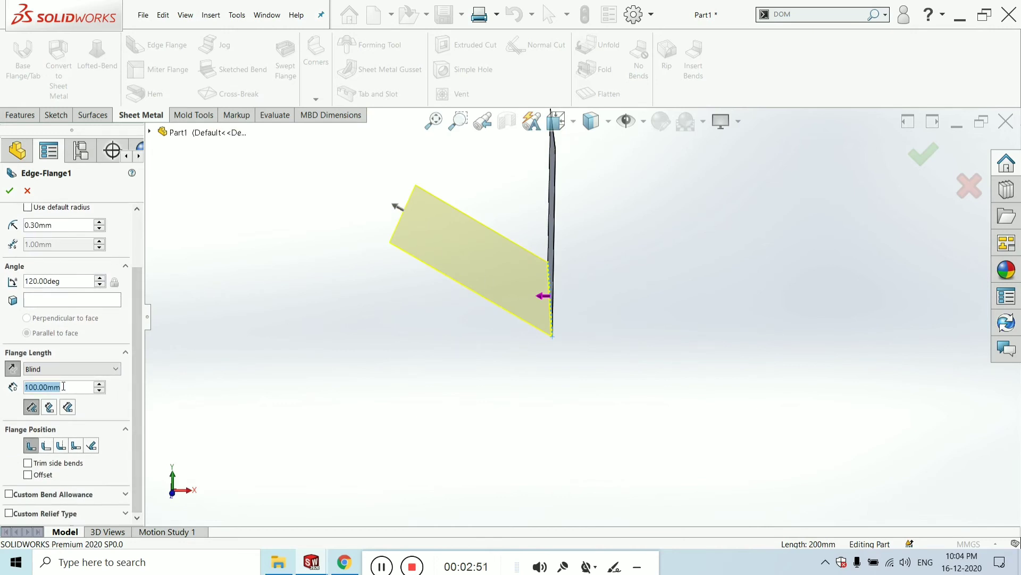
{"action": "type", "text": "50"}
{"action": "key", "text": "Return"}
{"action": "type", "text": "."}
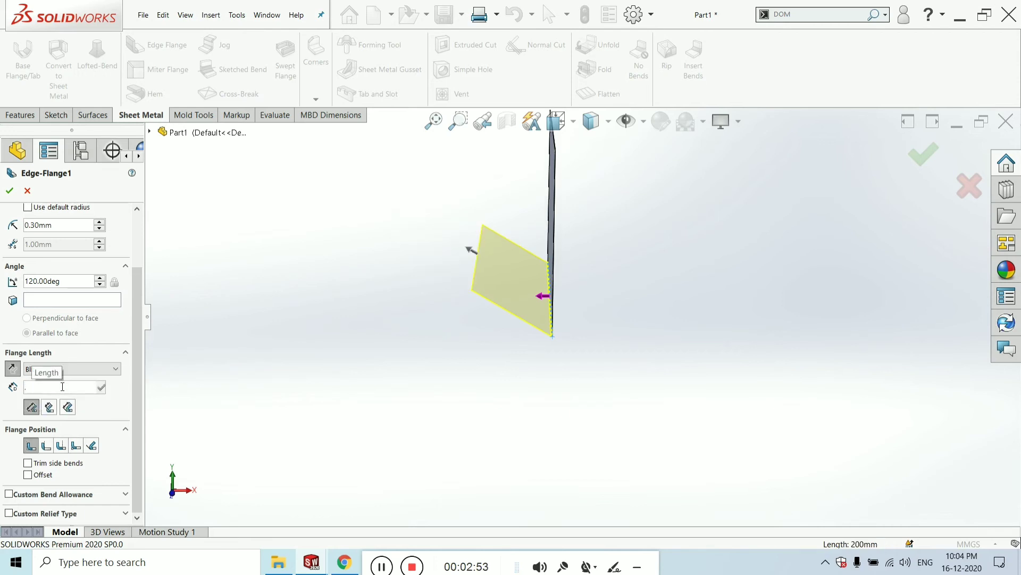
{"action": "key", "text": "Return"}
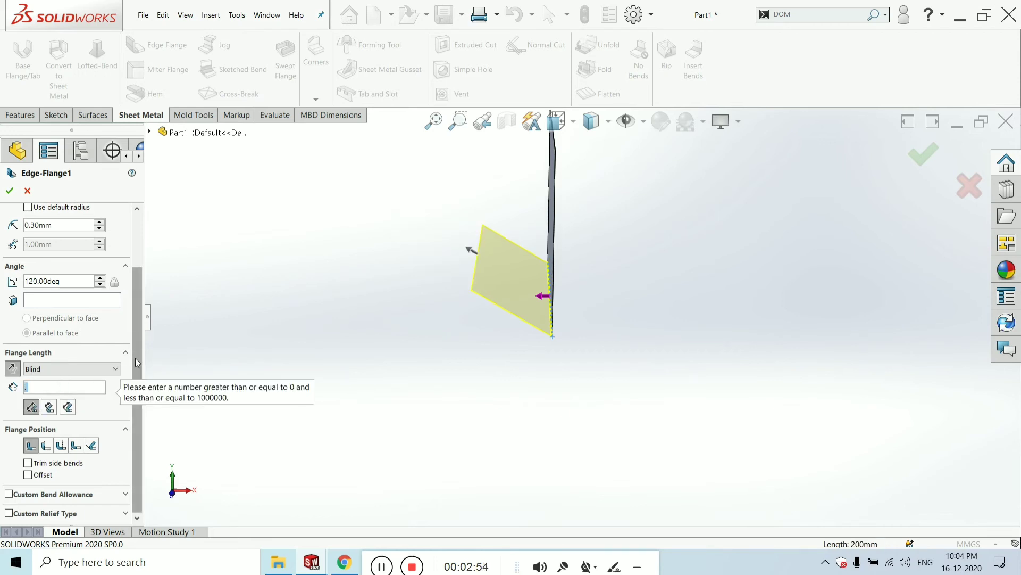
{"action": "type", "text": "5"}
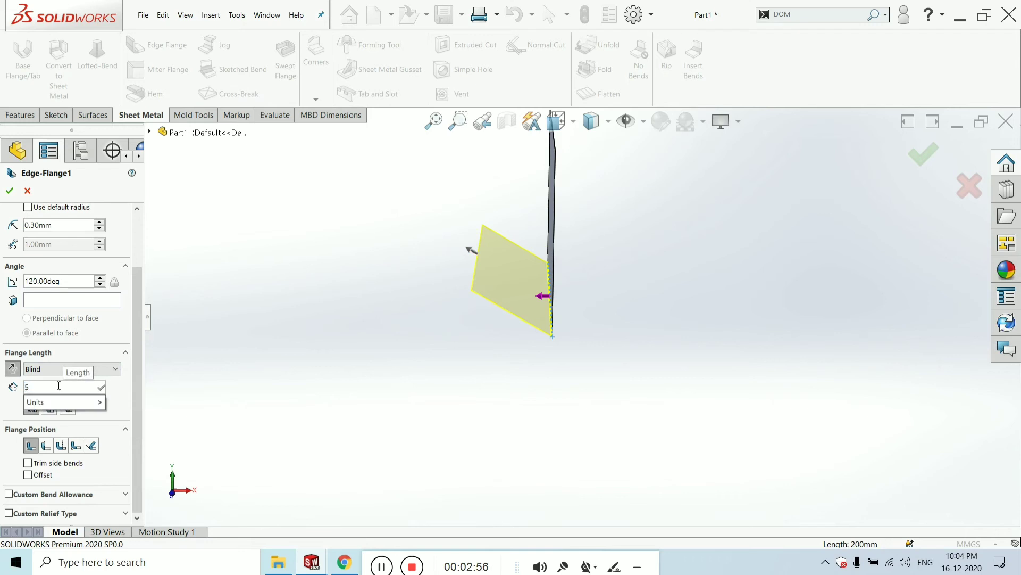
{"action": "type", "text": "0"}
{"action": "key", "text": "Return"}
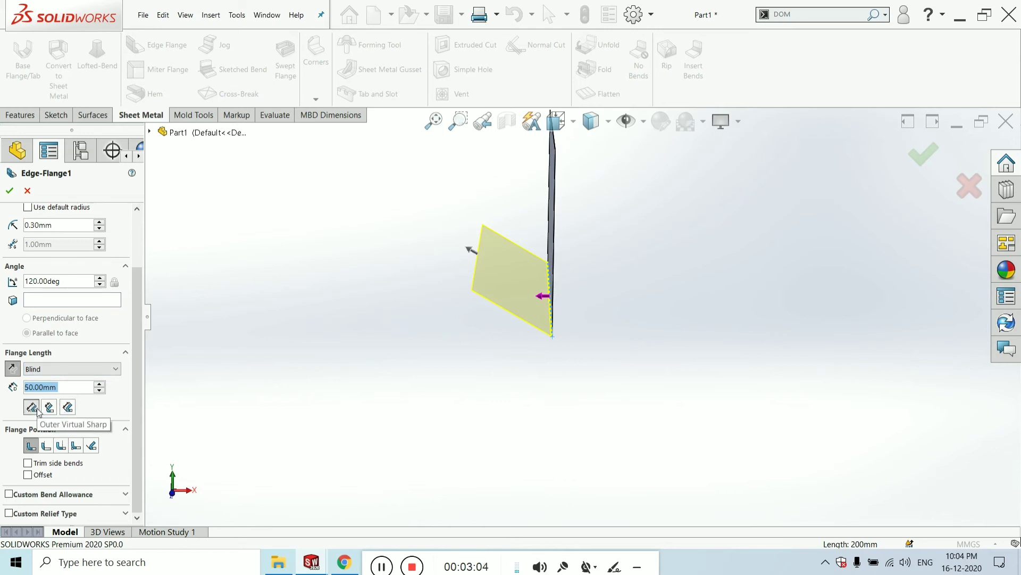
Try the inner virtual sharp length reference, return to Outer Virtual Sharp, and inspect the bend corner close up.
{"action": "scroll", "coordinate": [557, 333], "scroll_direction": "down", "scroll_amount": 5}
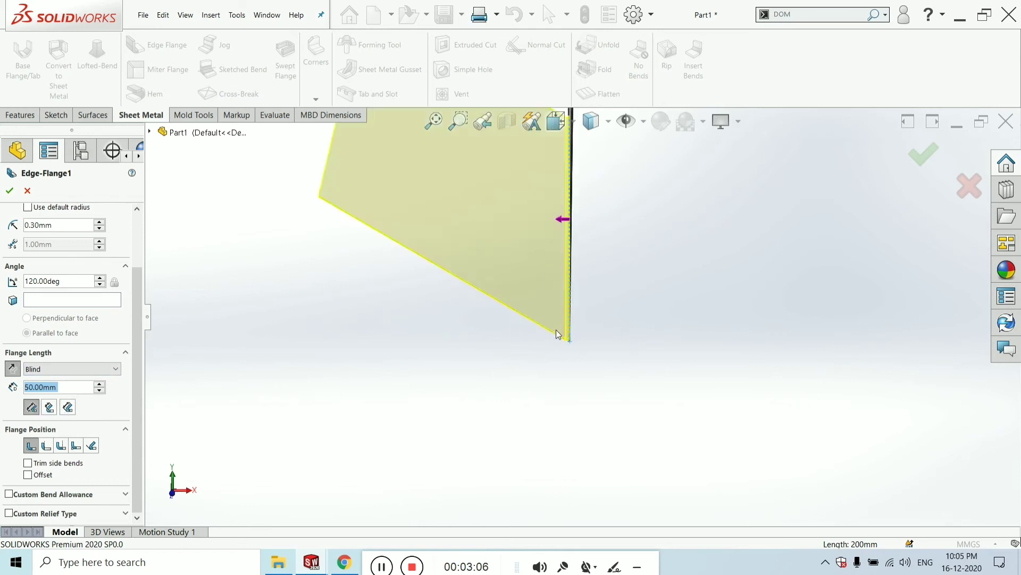
{"action": "mouse_move", "coordinate": [557, 333]}
{"action": "middle_mouse_down"}
{"action": "mouse_move", "coordinate": [565, 275]}
{"action": "mouse_move", "coordinate": [549, 336]}
{"action": "middle_mouse_up"}
{"action": "scroll", "coordinate": [556, 305], "scroll_direction": "down", "scroll_amount": 3}
{"action": "scroll", "coordinate": [556, 306], "scroll_direction": "up", "scroll_amount": 3}
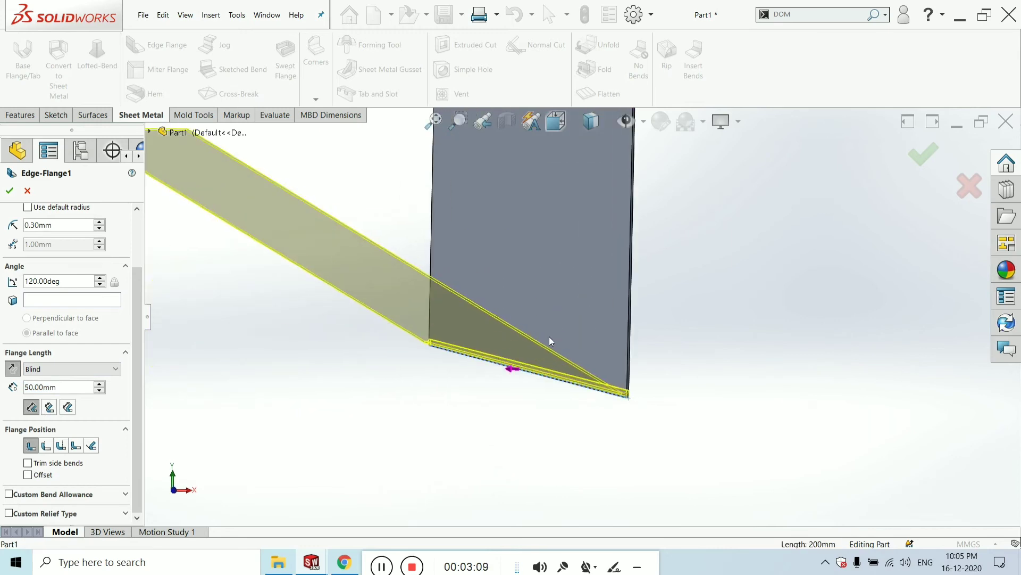
{"action": "left_click", "coordinate": [49, 407]}
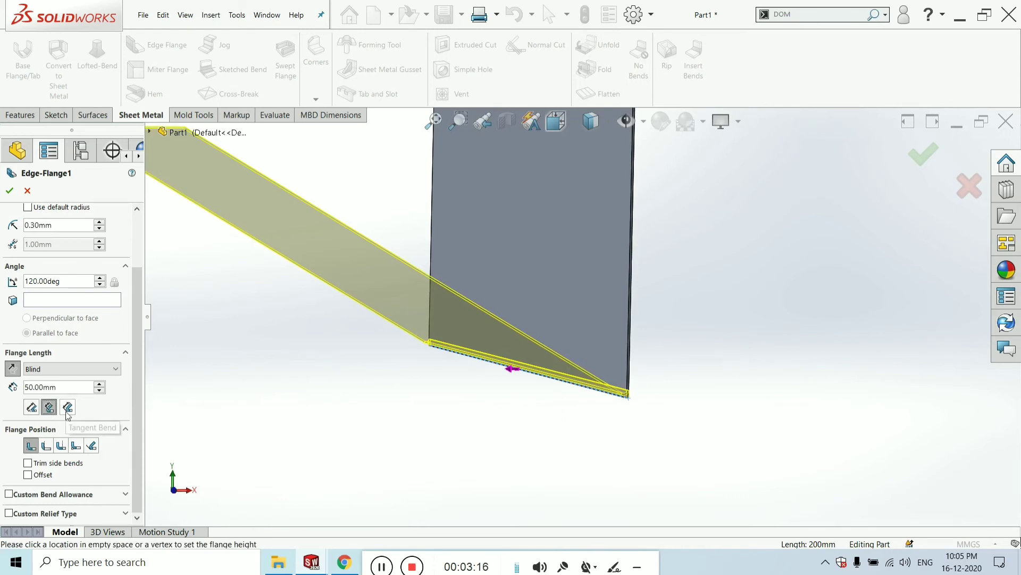
{"action": "left_click", "coordinate": [32, 408]}
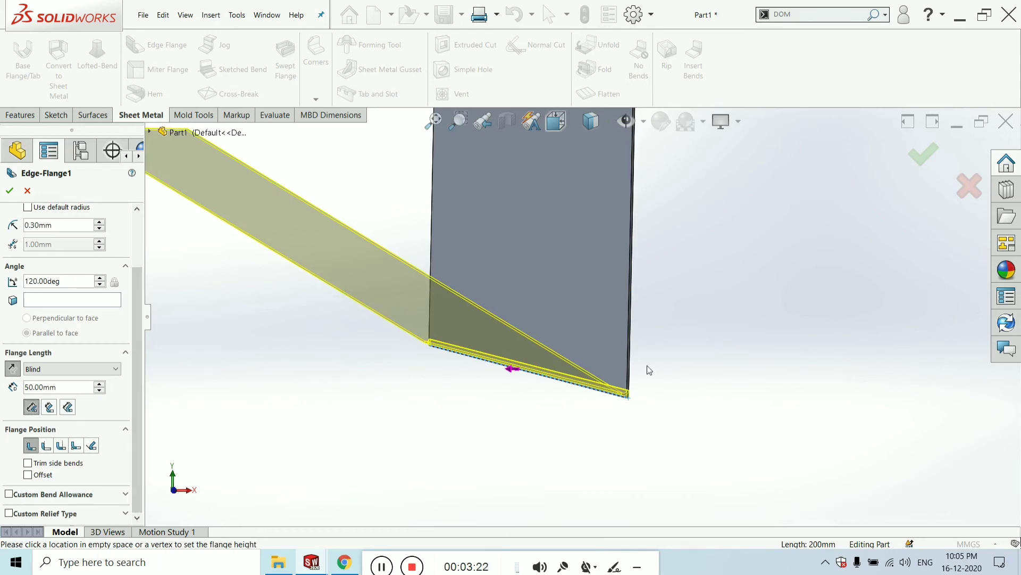
{"action": "scroll", "coordinate": [641, 383], "scroll_direction": "down", "scroll_amount": 10}
{"action": "middle_click_drag", "start_coordinate": [628, 337], "coordinate": [630, 345]}
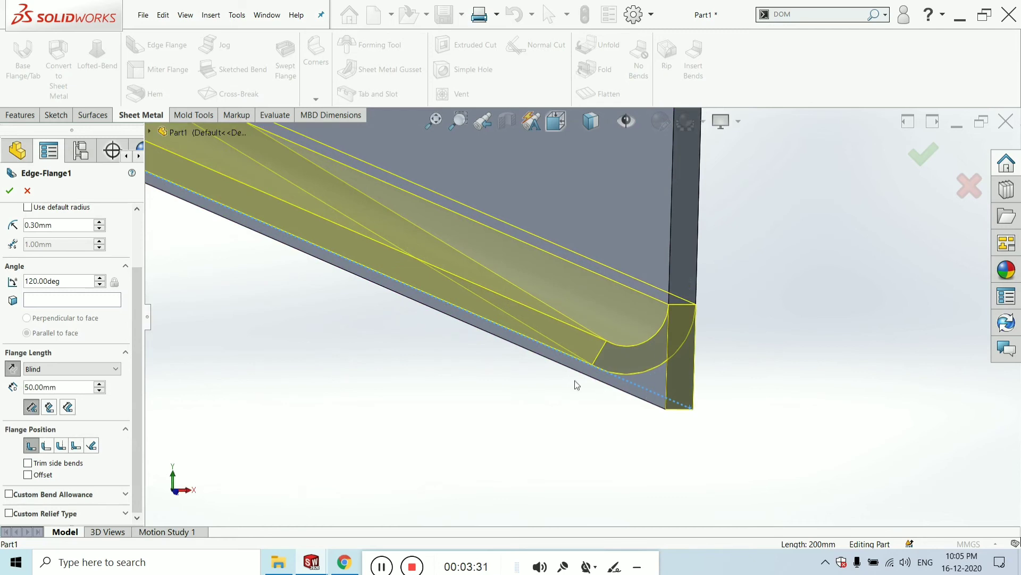
Try the Material Outside and Bend Outside flange positions while examining the bend at the plate's lower edge.
{"action": "left_click", "coordinate": [46, 446]}
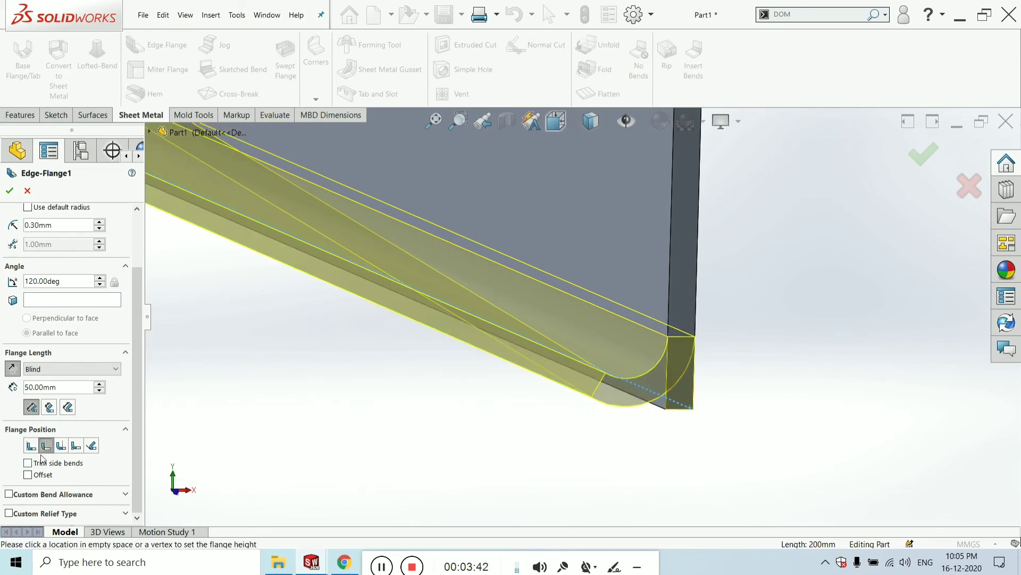
{"action": "left_click", "coordinate": [60, 446]}
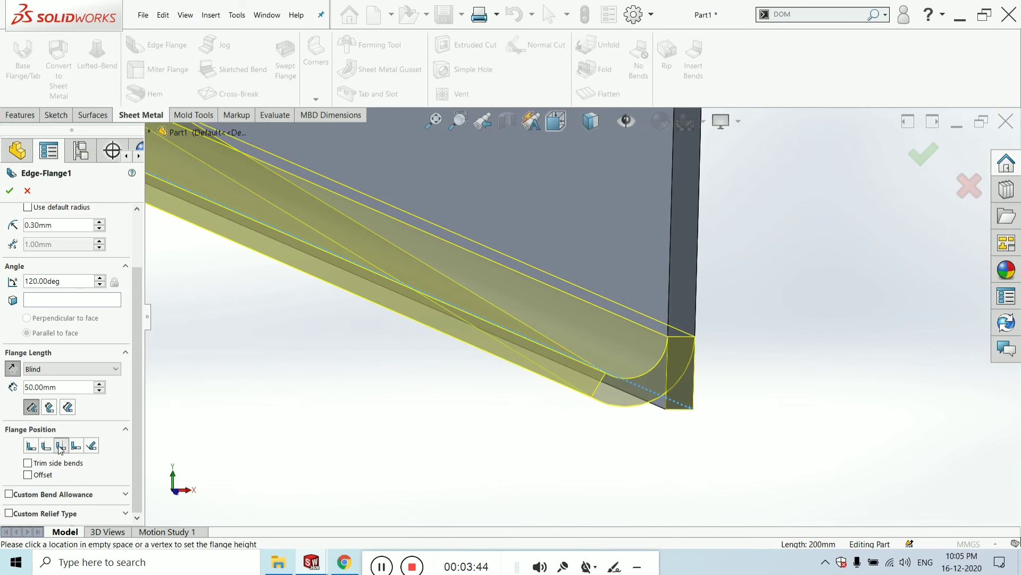
{"action": "scroll", "coordinate": [741, 399], "scroll_direction": "up", "scroll_amount": 3}
{"action": "middle_click_drag", "start_coordinate": [740, 400], "coordinate": [648, 331]}
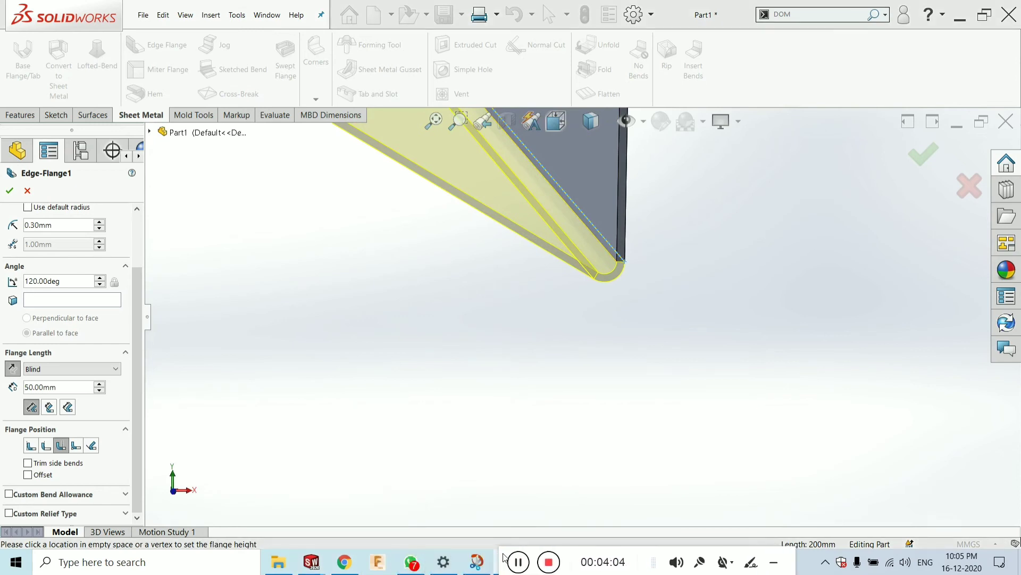
Switch to Snip & Sketch to examine the picture of a bent sheet metal enclosure, and return to SOLIDWORKS.
{"action": "left_click", "coordinate": [477, 563]}
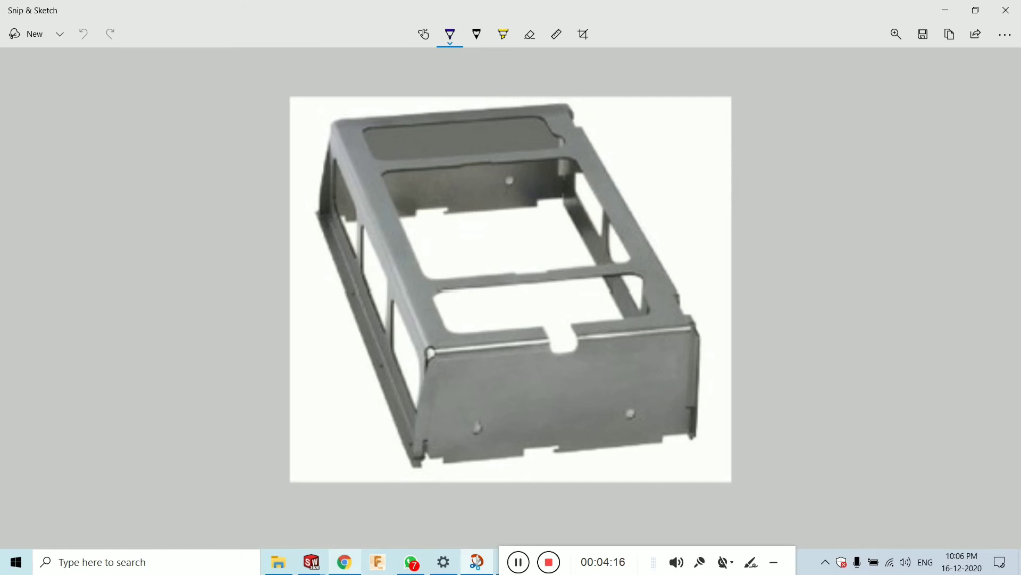
{"action": "mouse_move", "coordinate": [311, 562]}
{"action": "left_click", "coordinate": [363, 507]}
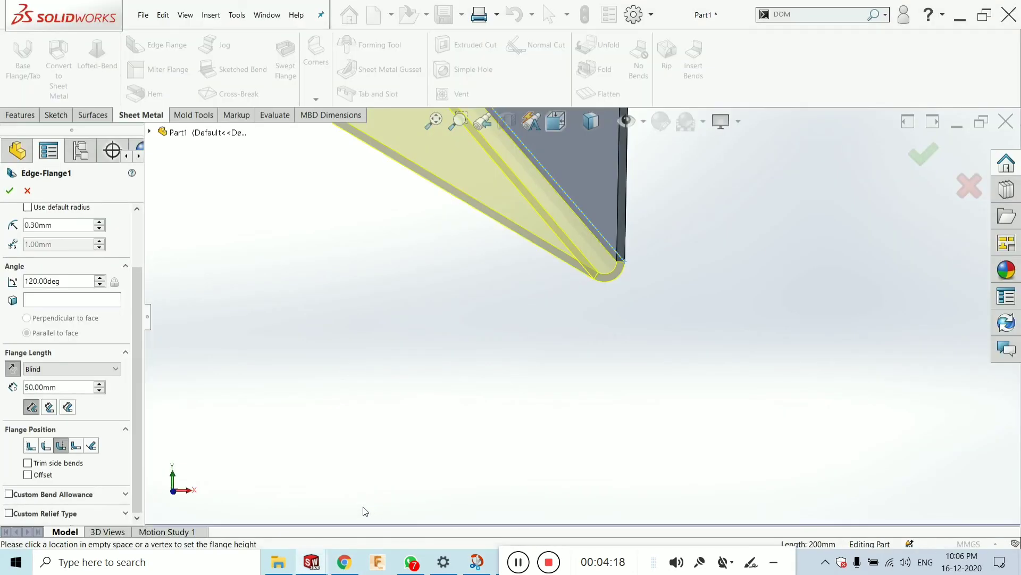
Try the Bend from Virtual Sharp and Tangent to Bend flange positions, and restore Material Inside.
{"action": "middle_click_drag", "start_coordinate": [639, 316], "coordinate": [616, 342]}
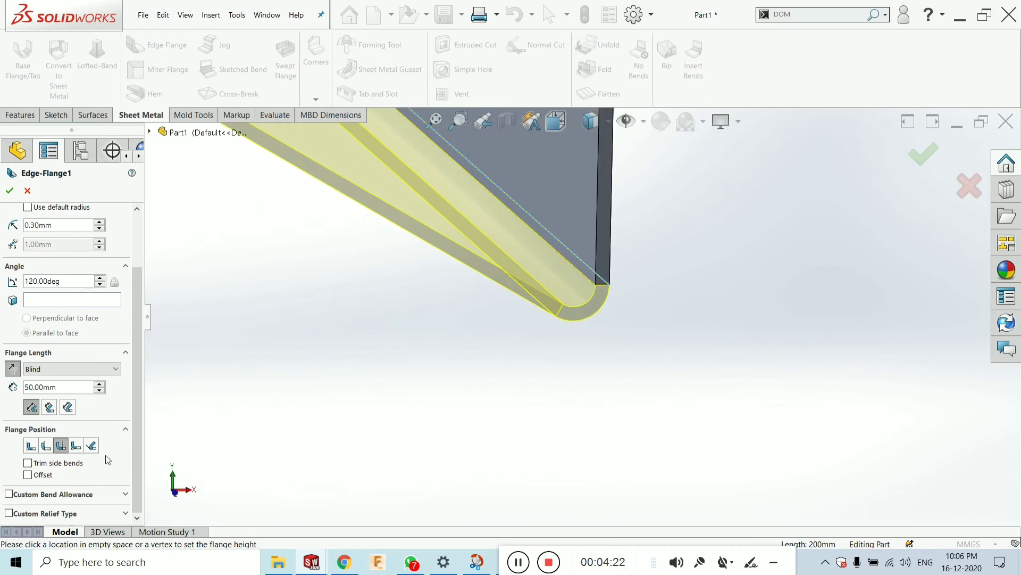
{"action": "left_click", "coordinate": [74, 445]}
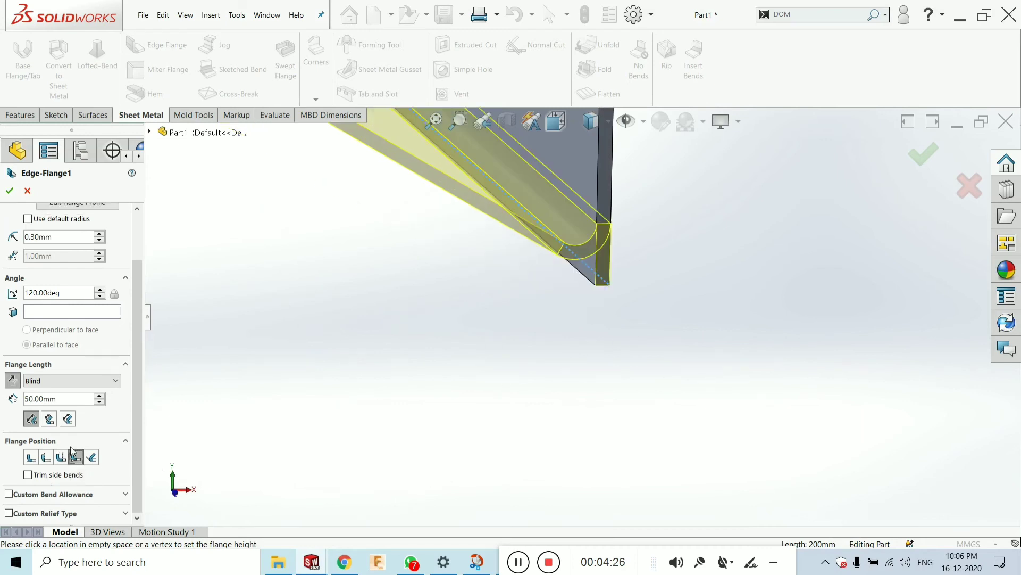
{"action": "middle_click_drag", "start_coordinate": [573, 296], "coordinate": [601, 291]}
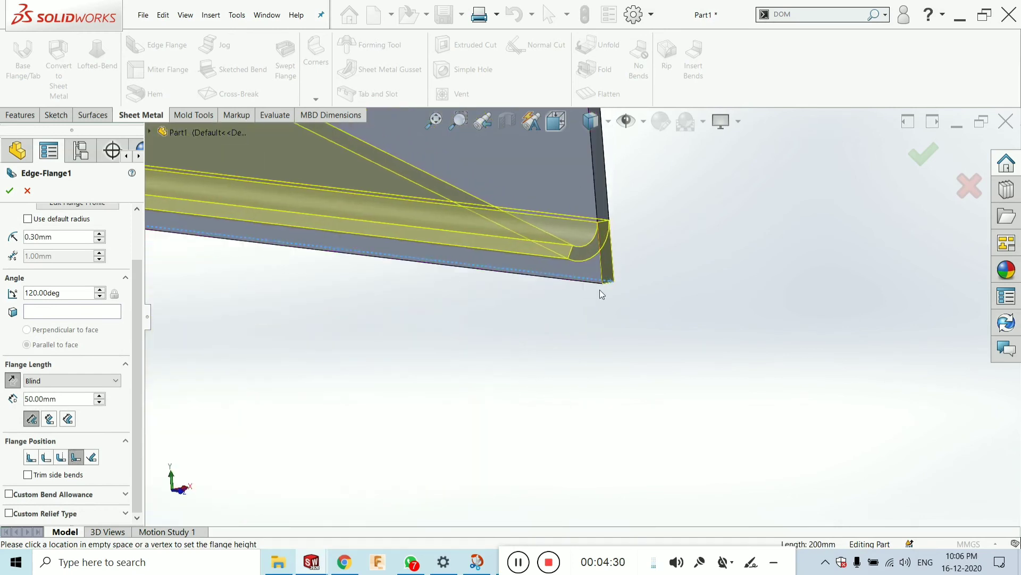
{"action": "left_click", "coordinate": [92, 458]}
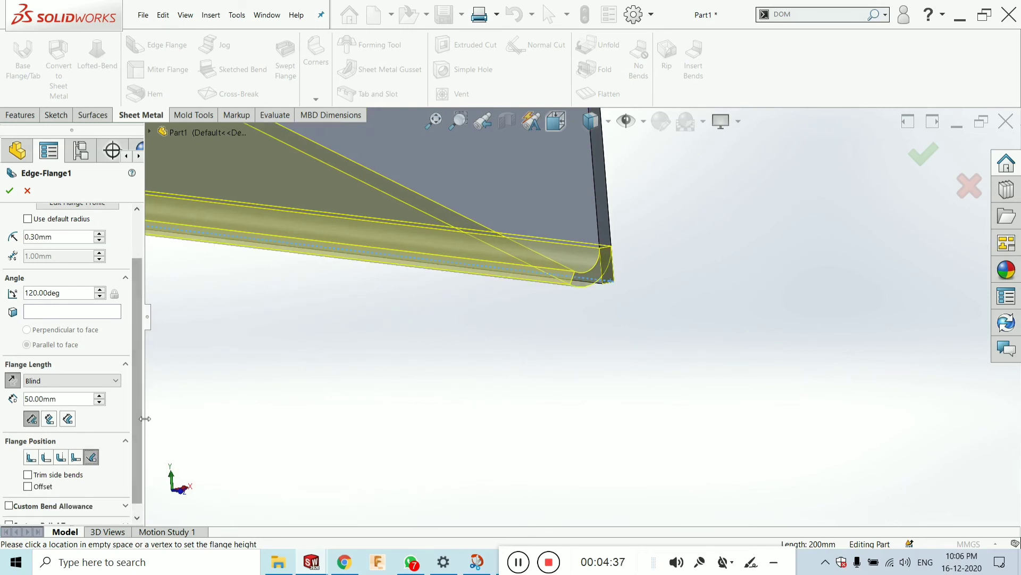
{"action": "left_click", "coordinate": [30, 458]}
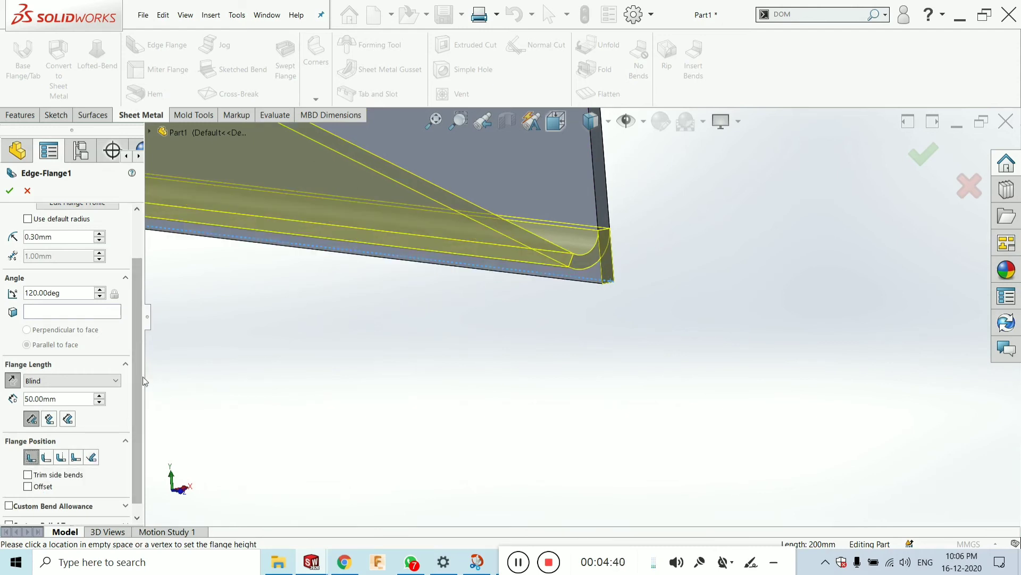
Enable Trim side bends and Offset for the edge flange, and inspect the offset flange preview.
{"action": "scroll", "coordinate": [55, 420], "scroll_direction": "down", "scroll_amount": 1}
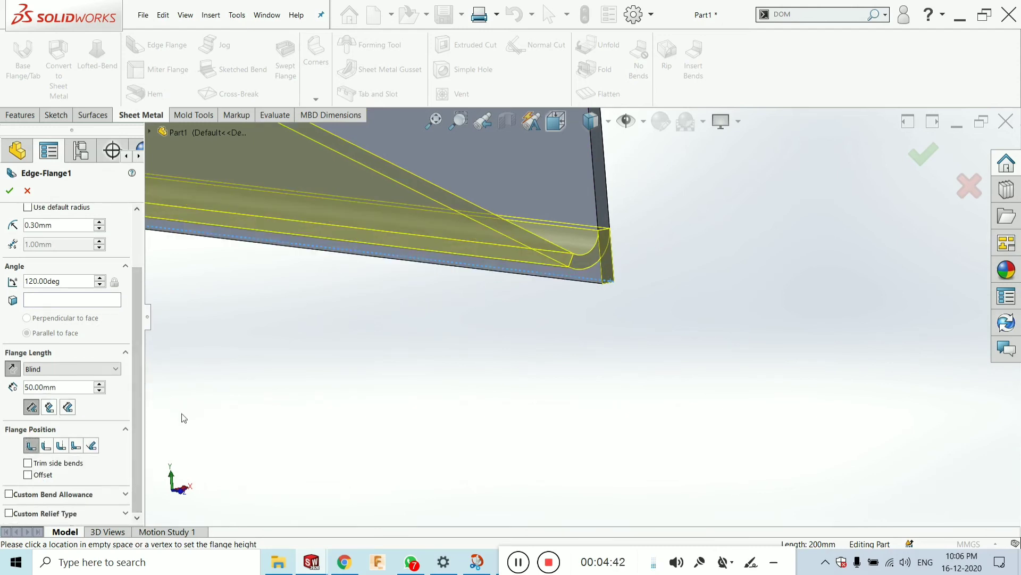
{"action": "scroll", "coordinate": [421, 375], "scroll_direction": "up", "scroll_amount": 4}
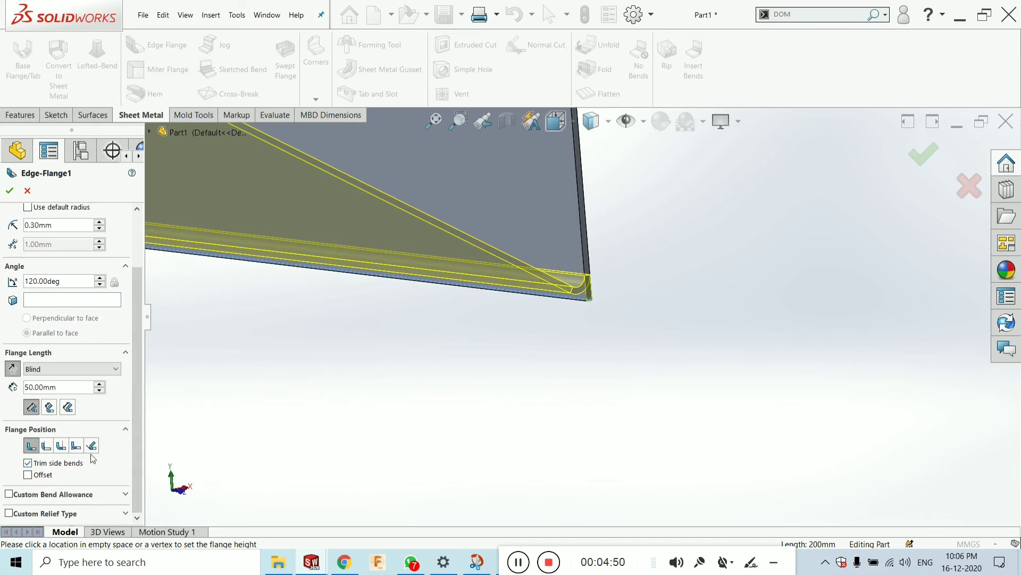
{"action": "left_click", "coordinate": [29, 477]}
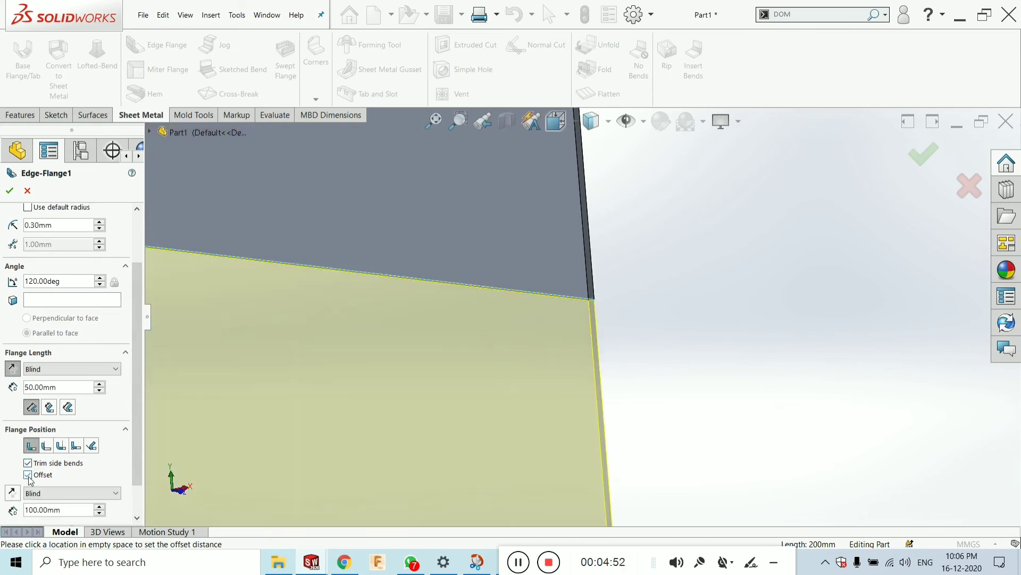
{"action": "scroll", "coordinate": [496, 392], "scroll_direction": "up", "scroll_amount": 5}
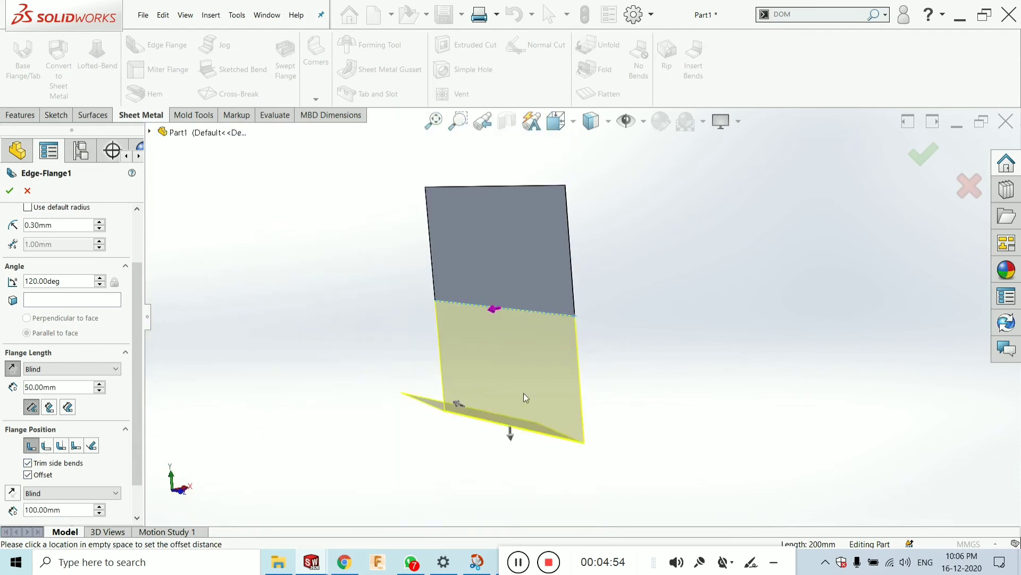
{"action": "middle_click_drag", "start_coordinate": [557, 355], "coordinate": [502, 419]}
{"action": "scroll", "coordinate": [502, 419], "scroll_direction": "down", "scroll_amount": 4}
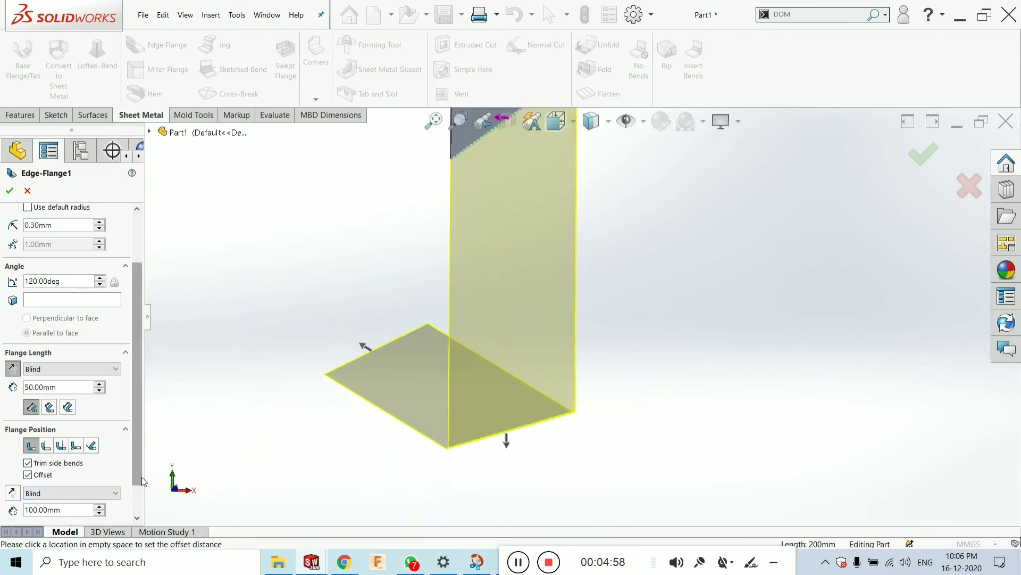
Set the blind flange offset distance to 2 mm and inspect the offset bend at the plate's lower edge.
{"action": "scroll", "coordinate": [133, 481], "scroll_direction": "down", "scroll_amount": 1}
{"action": "left_click", "coordinate": [81, 496]}
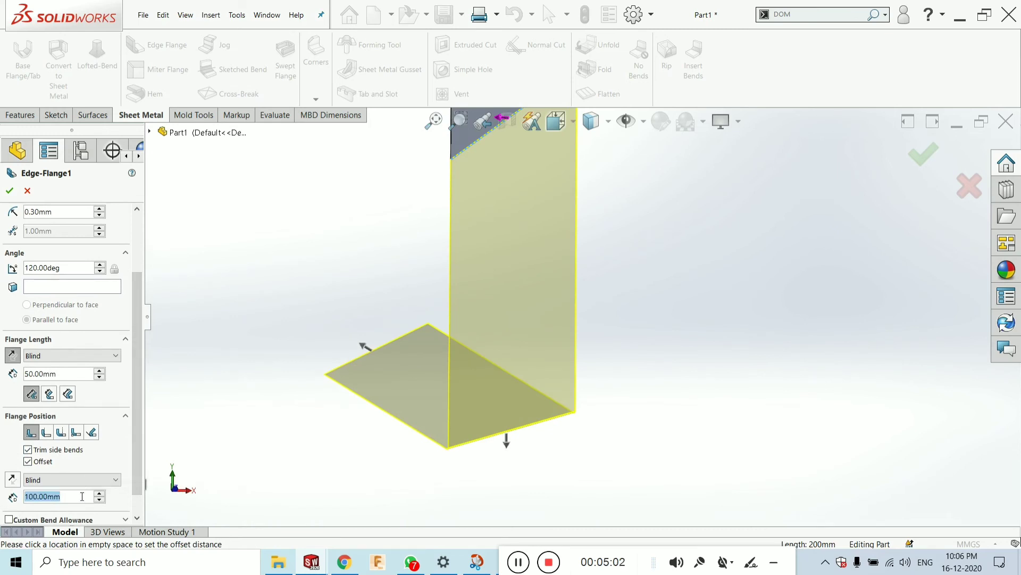
{"action": "type", "text": "2"}
{"action": "key", "text": "Return"}
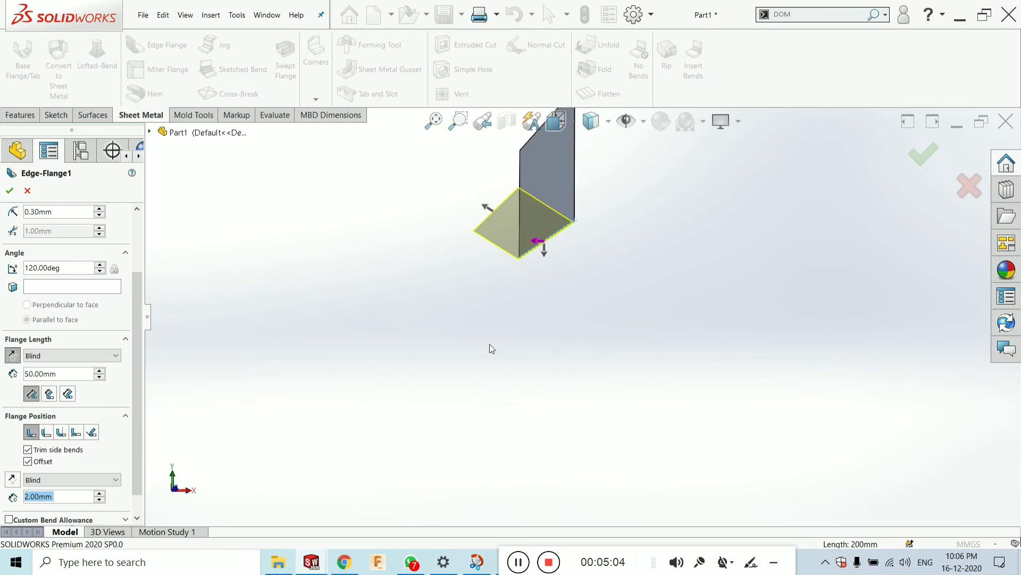
{"action": "scroll", "coordinate": [589, 274], "scroll_direction": "down", "scroll_amount": 3}
{"action": "scroll", "coordinate": [583, 261], "scroll_direction": "up", "scroll_amount": 5}
{"action": "scroll", "coordinate": [572, 268], "scroll_direction": "down", "scroll_amount": 5}
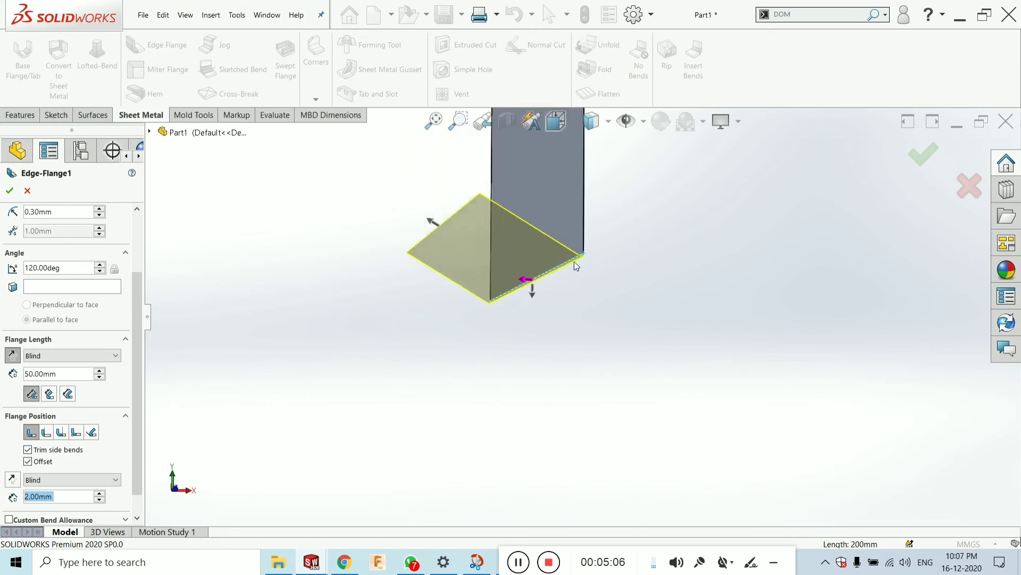
{"action": "middle_click_drag", "start_coordinate": [573, 261], "coordinate": [574, 270]}
{"action": "scroll", "coordinate": [580, 259], "scroll_direction": "down", "scroll_amount": 6}
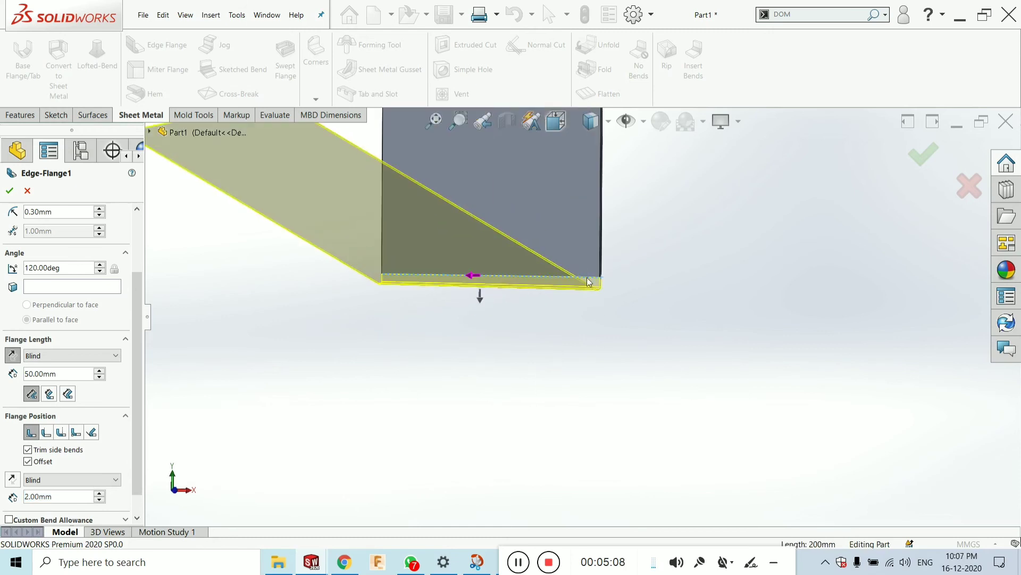
{"action": "scroll", "coordinate": [596, 288], "scroll_direction": "down", "scroll_amount": 2}
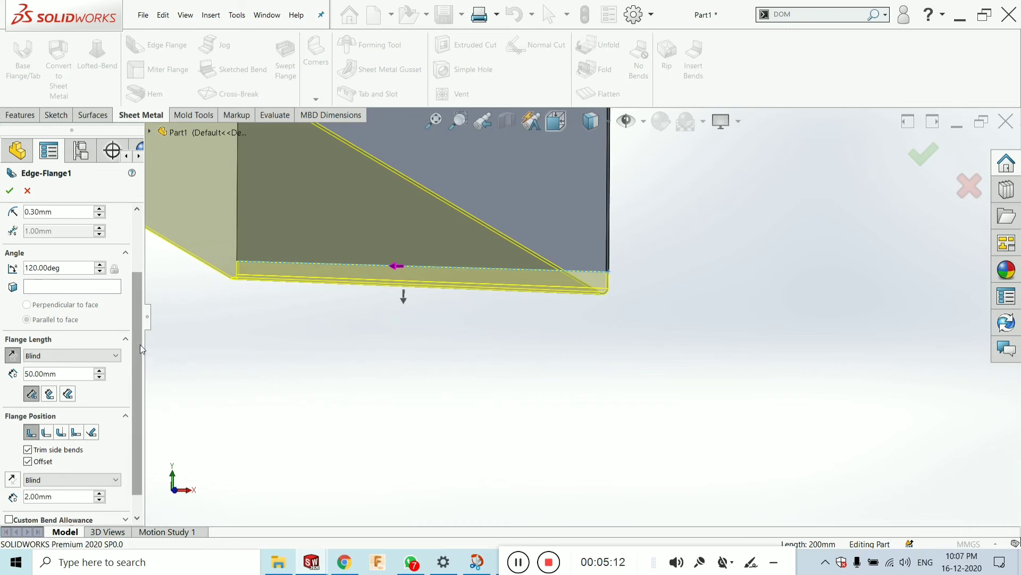
{"action": "scroll", "coordinate": [137, 367], "scroll_direction": "down", "scroll_amount": 1}
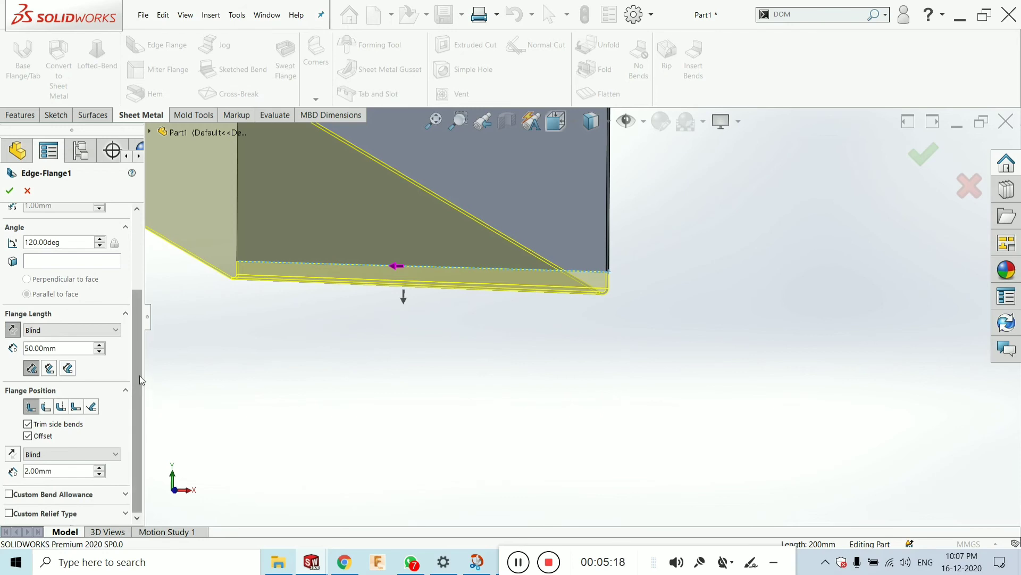
Enable a custom bend allowance with K-Factor 0.5 and a custom Rectangle relief type with a relief ratio of 0.5.
{"action": "scroll", "coordinate": [500, 350], "scroll_direction": "up", "scroll_amount": 5}
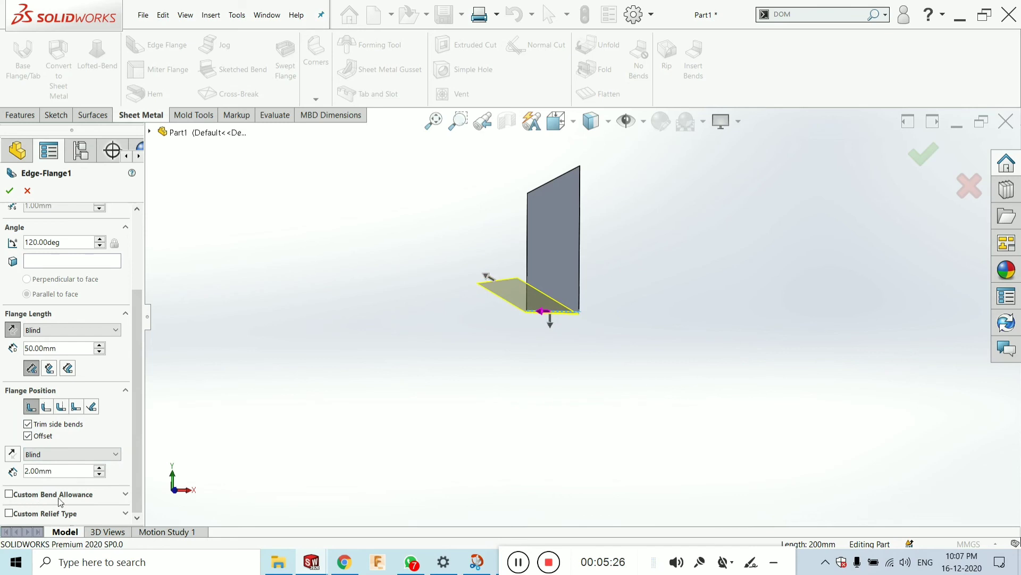
{"action": "left_click", "coordinate": [10, 496]}
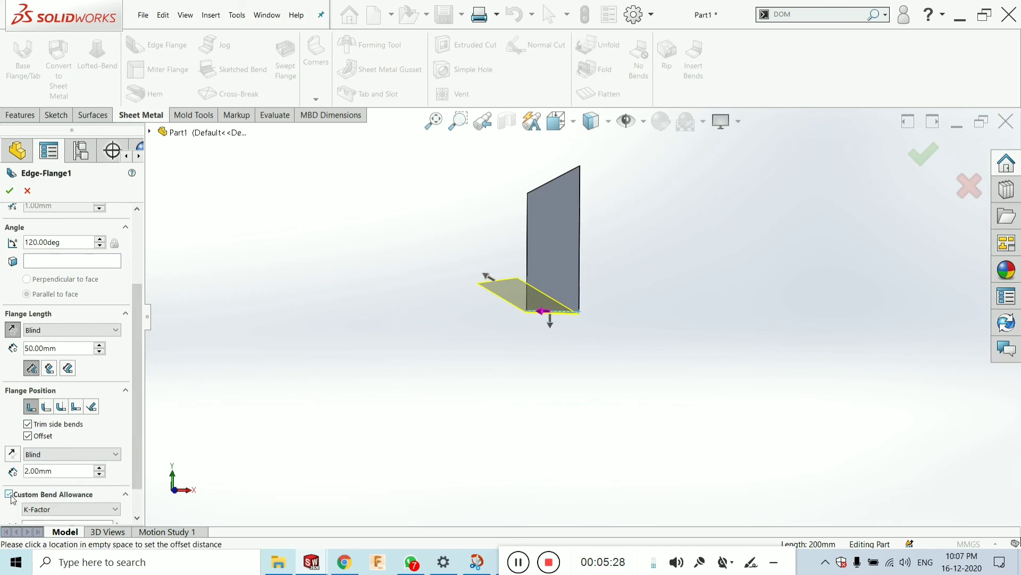
{"action": "scroll", "coordinate": [137, 452], "scroll_direction": "down", "scroll_amount": 2}
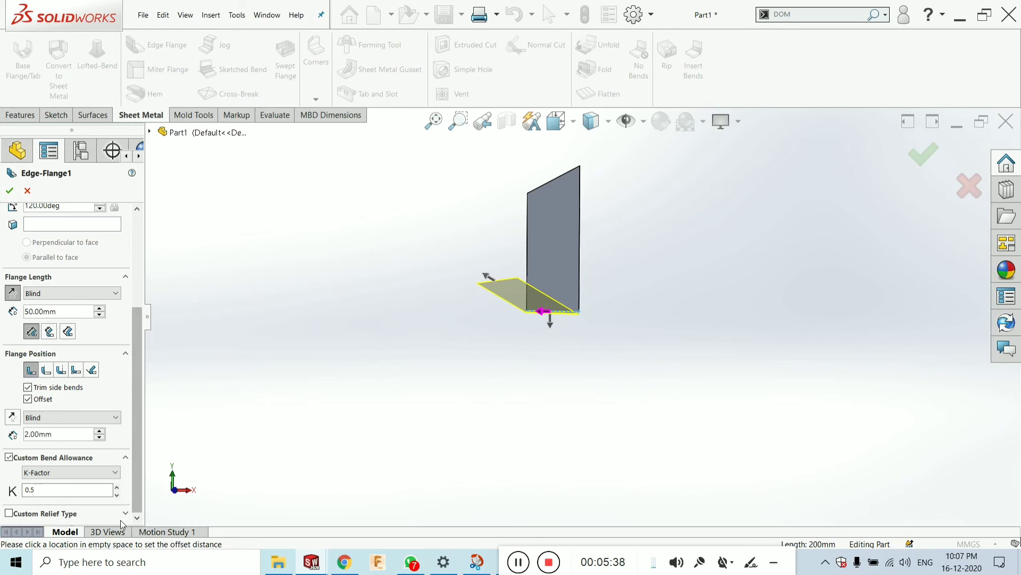
{"action": "left_click", "coordinate": [8, 513]}
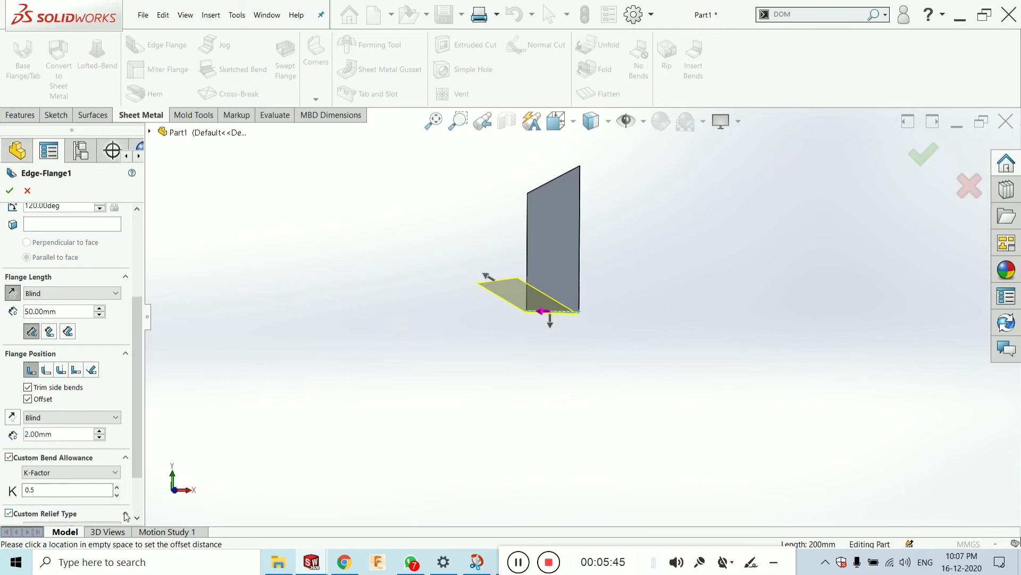
{"action": "scroll", "coordinate": [136, 489], "scroll_direction": "down", "scroll_amount": 2}
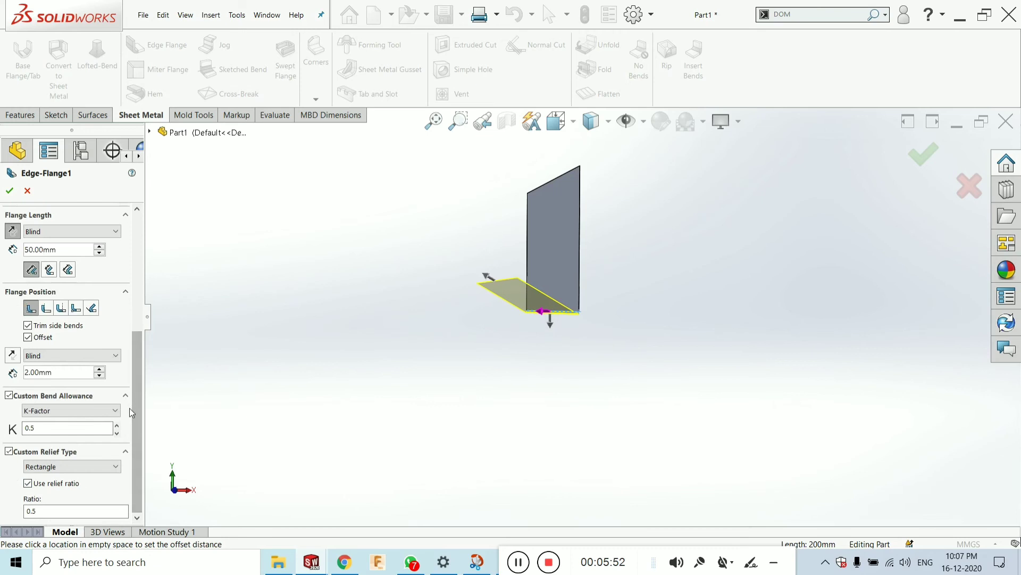
Review the flange position settings and the available custom bend allowance types.
{"action": "left_click_drag", "start_coordinate": [141, 423], "coordinate": [129, 403]}
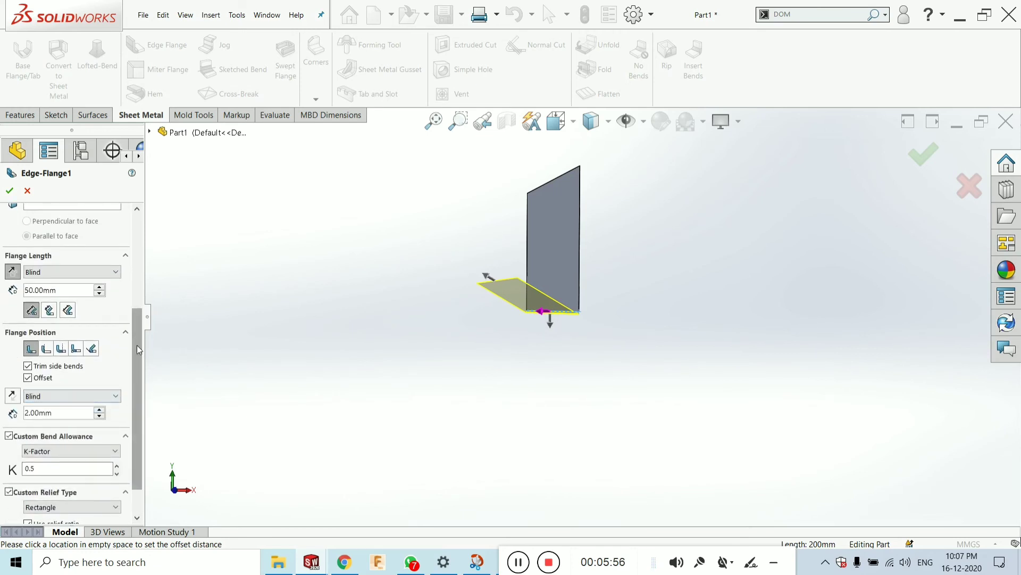
{"action": "left_click", "coordinate": [126, 331]}
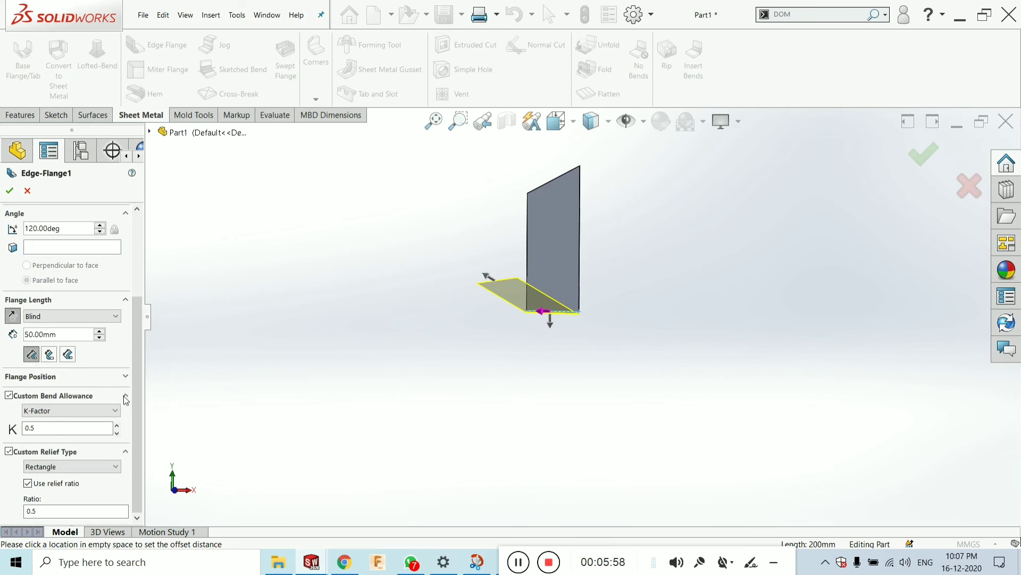
{"action": "left_click", "coordinate": [126, 376]}
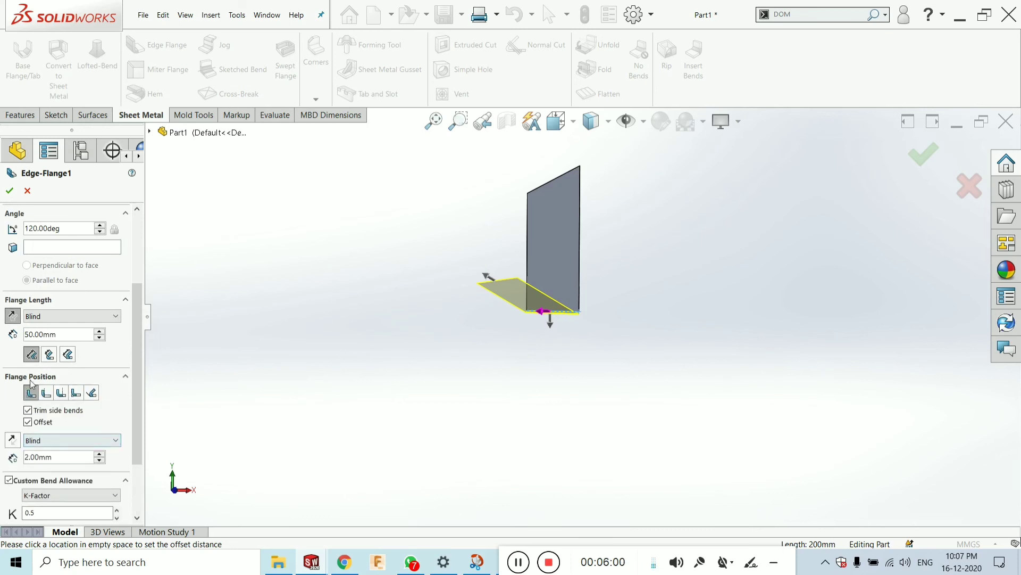
{"action": "left_click_drag", "start_coordinate": [136, 391], "coordinate": [139, 442]}
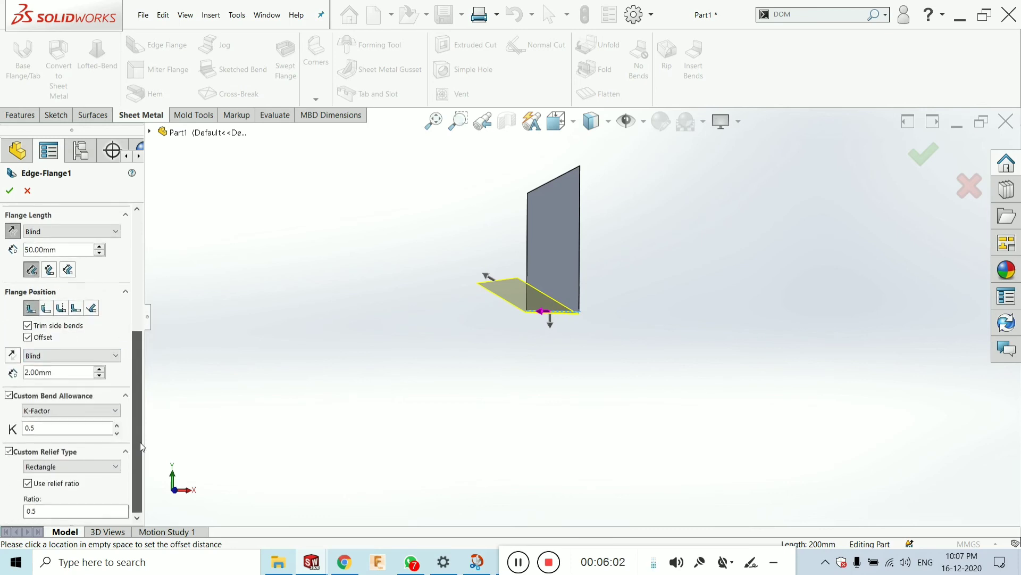
{"action": "left_click", "coordinate": [52, 411]}
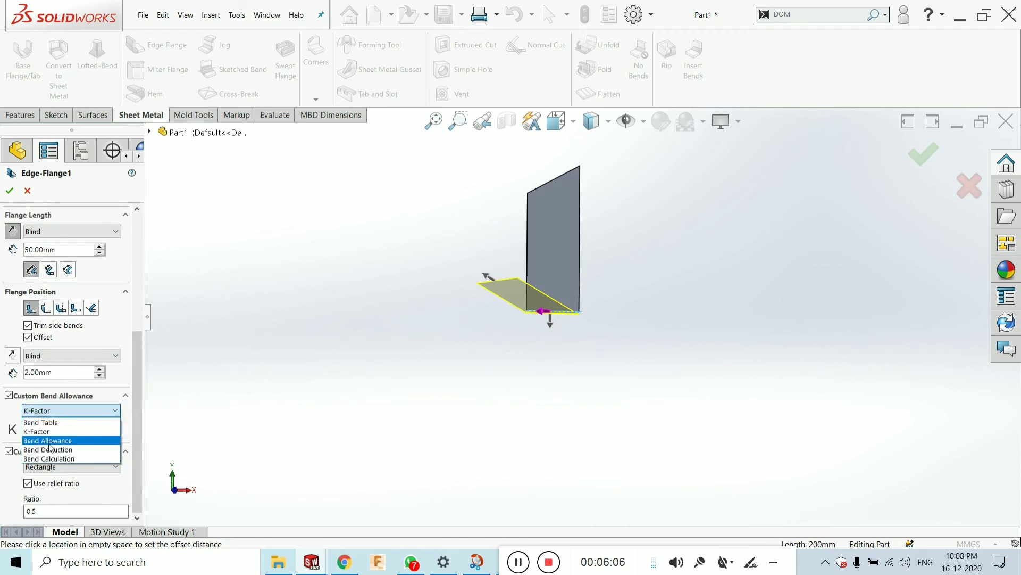
{"action": "left_click", "coordinate": [133, 436]}
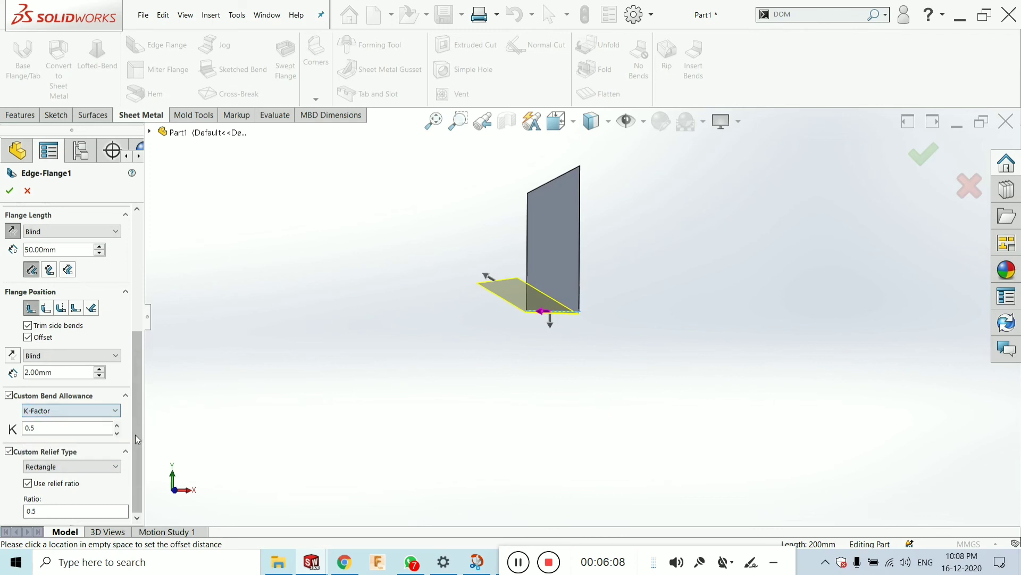
Accept the 120-degree, 50 mm edge flange and inspect the bent part from both sides.
{"action": "left_click_drag", "start_coordinate": [135, 436], "coordinate": [139, 314]}
{"action": "left_click", "coordinate": [9, 191]}
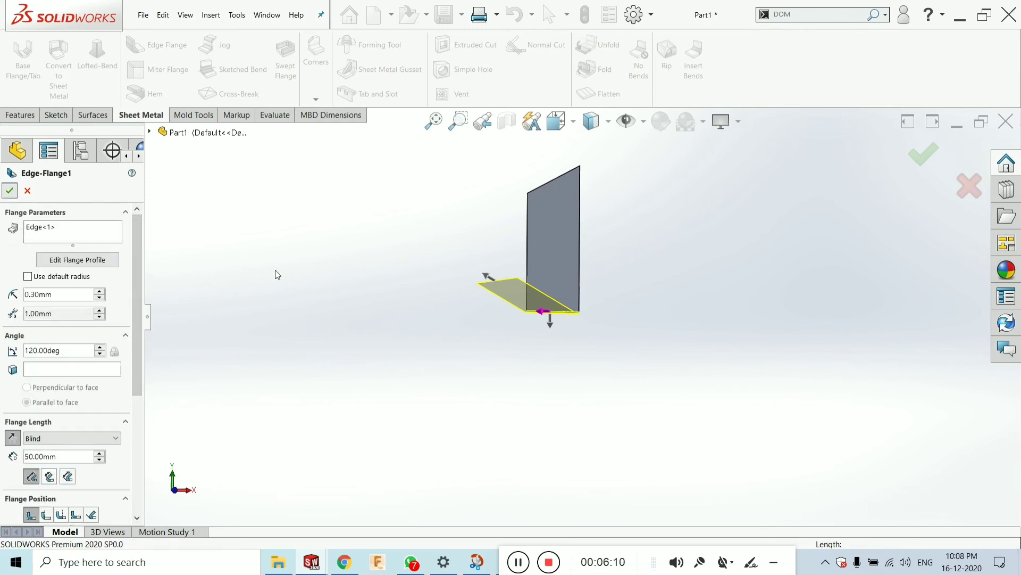
{"action": "middle_click_drag", "start_coordinate": [584, 310], "coordinate": [583, 341]}
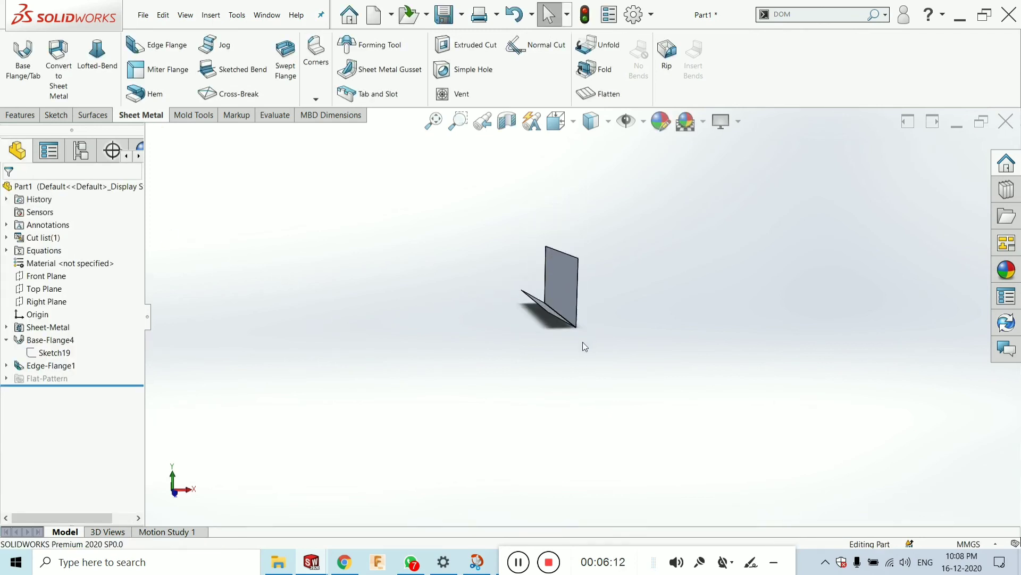
{"action": "scroll", "coordinate": [574, 333], "scroll_direction": "down", "scroll_amount": 4}
{"action": "scroll", "coordinate": [573, 334], "scroll_direction": "up", "scroll_amount": 4}
{"action": "scroll", "coordinate": [567, 287], "scroll_direction": "down", "scroll_amount": 3}
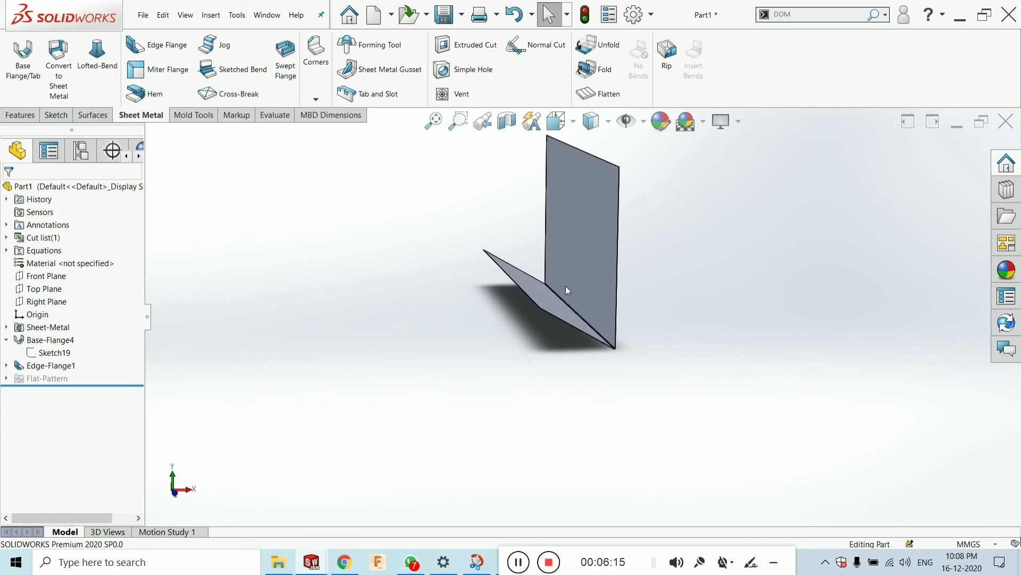
{"action": "scroll", "coordinate": [566, 286], "scroll_direction": "up", "scroll_amount": 4}
{"action": "scroll", "coordinate": [560, 318], "scroll_direction": "down", "scroll_amount": 3}
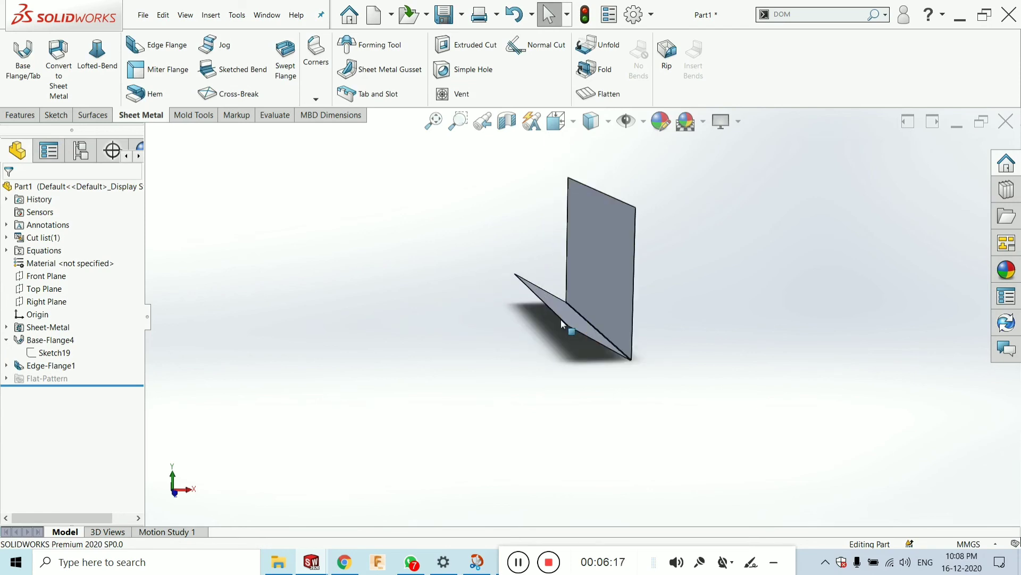
{"action": "middle_click_drag", "start_coordinate": [567, 330], "coordinate": [728, 298]}
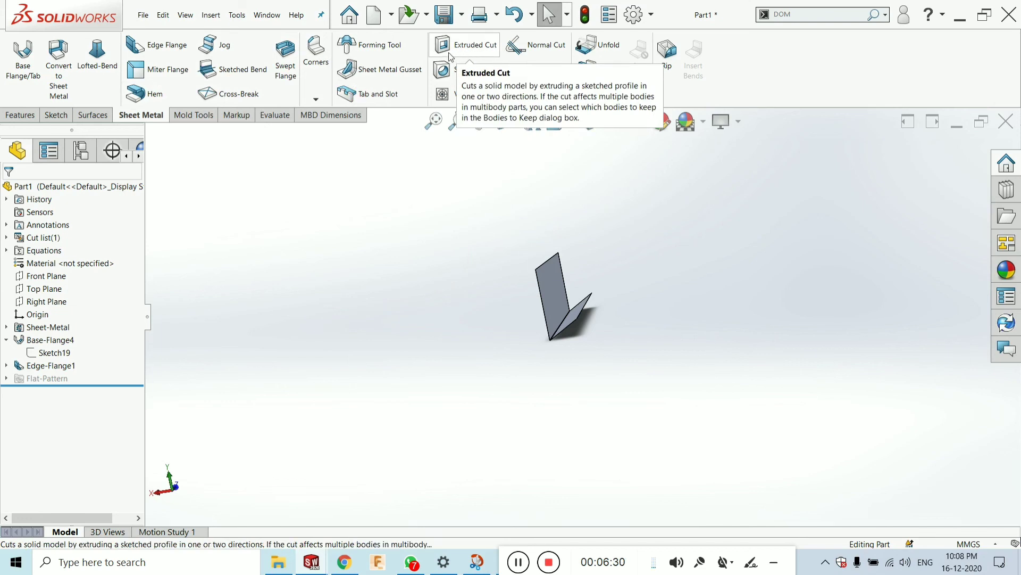
{"action": "left_click", "coordinate": [39, 115]}
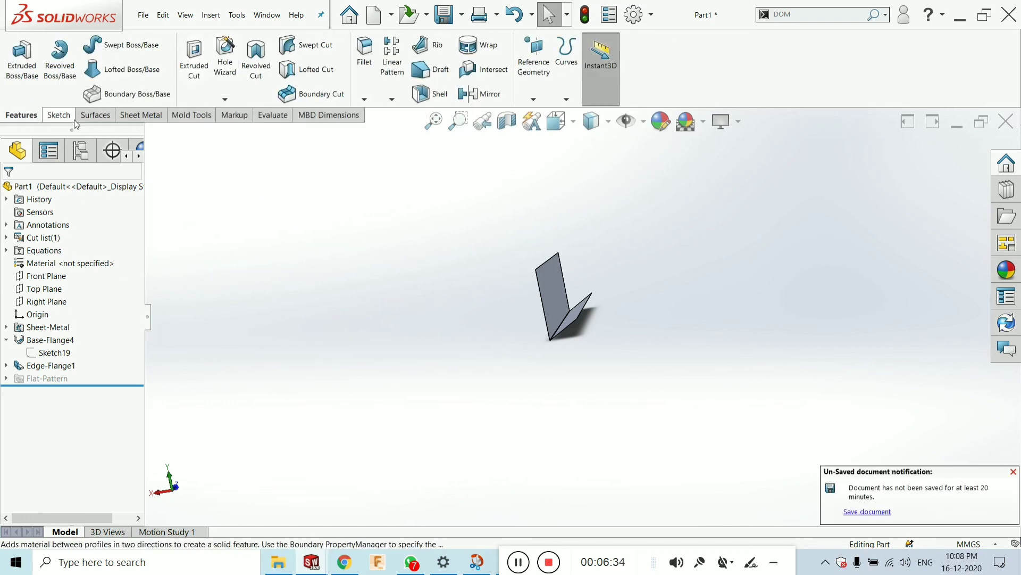
{"action": "left_click", "coordinate": [129, 118]}
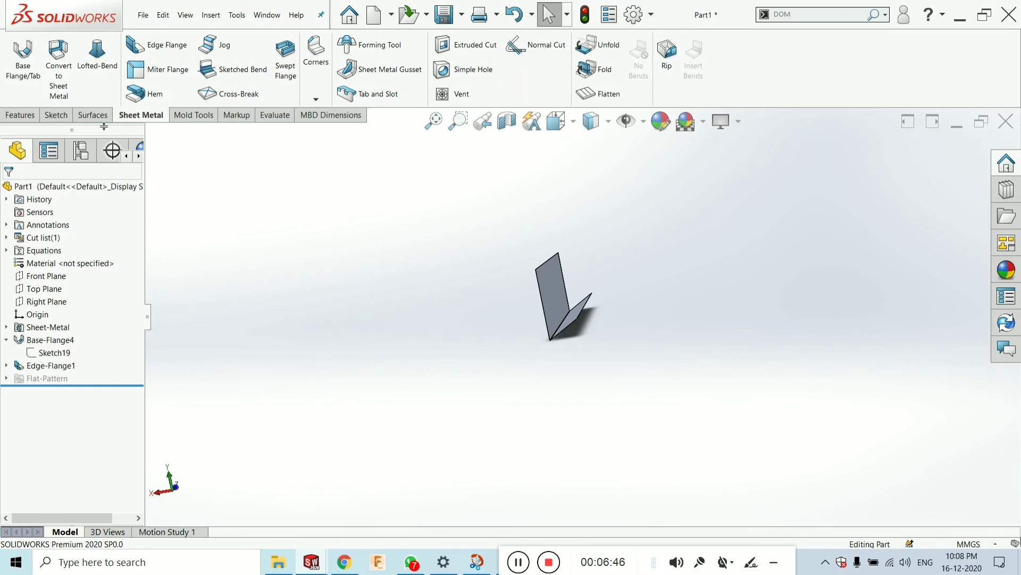
{"action": "left_click", "coordinate": [21, 115]}
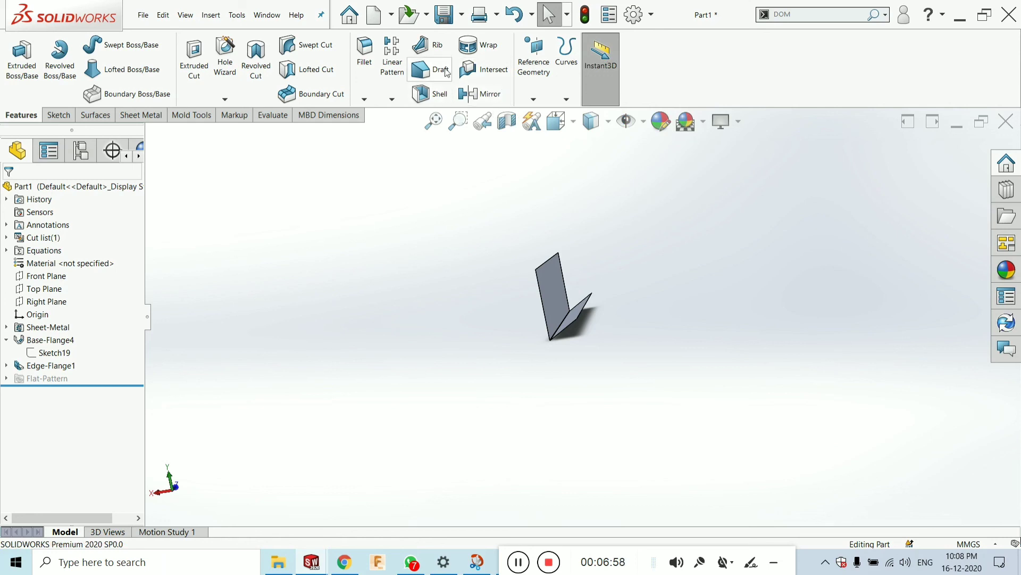
{"action": "left_click", "coordinate": [94, 115]}
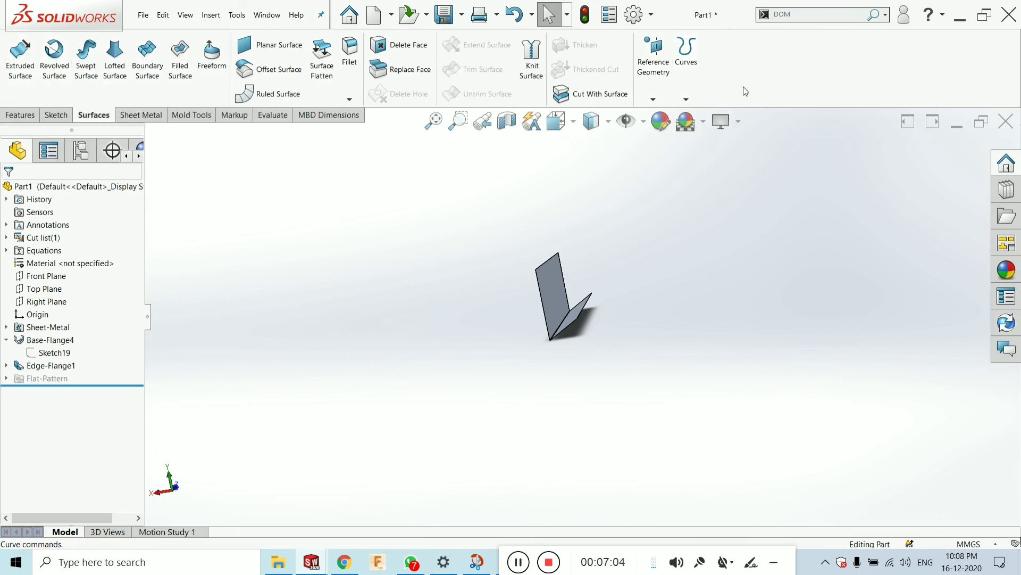
{"action": "left_click", "coordinate": [137, 118]}
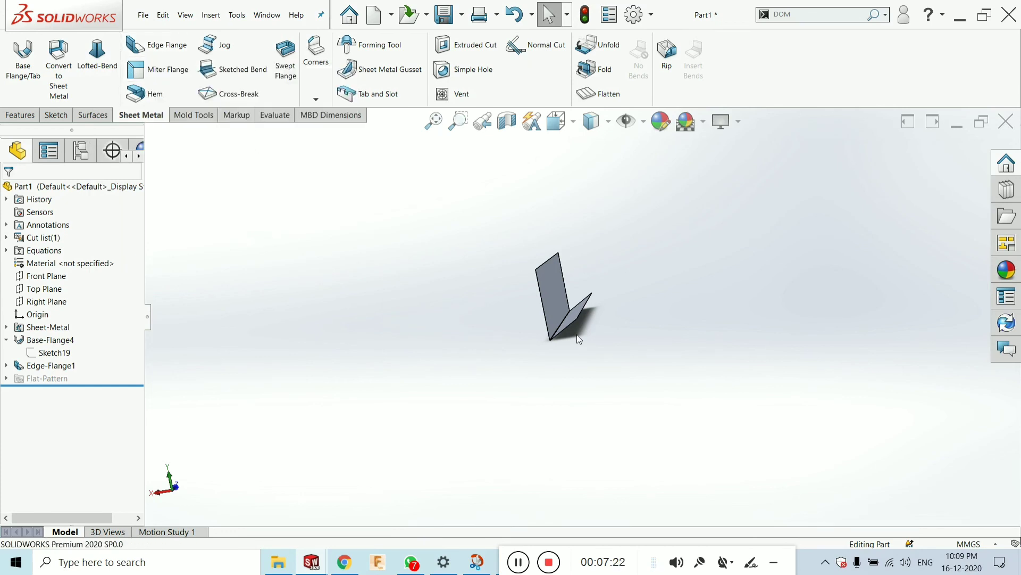
Examine the finished edge flange and its bend close up at the plate's lower corner.
{"action": "mouse_move", "coordinate": [600, 331]}
{"action": "middle_mouse_down"}
{"action": "mouse_move", "coordinate": [617, 346]}
{"action": "mouse_move", "coordinate": [605, 354]}
{"action": "mouse_move", "coordinate": [588, 328]}
{"action": "mouse_move", "coordinate": [587, 337]}
{"action": "middle_mouse_up"}
{"action": "scroll", "coordinate": [633, 334], "scroll_direction": "down", "scroll_amount": 3}
{"action": "scroll", "coordinate": [632, 331], "scroll_direction": "up", "scroll_amount": 3}
{"action": "scroll", "coordinate": [591, 324], "scroll_direction": "down", "scroll_amount": 3}
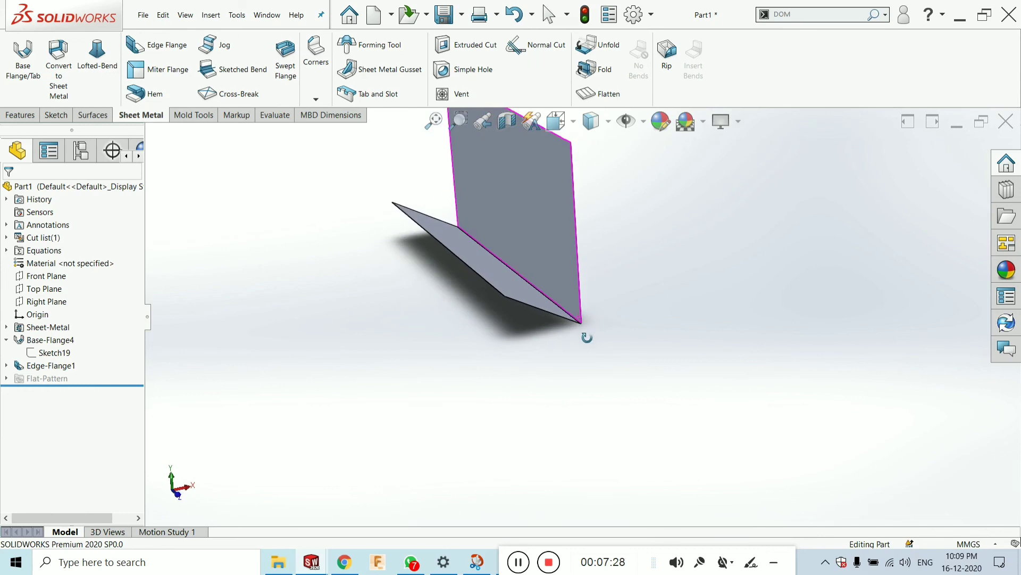
{"action": "scroll", "coordinate": [587, 337], "scroll_direction": "up", "scroll_amount": 3}
{"action": "scroll", "coordinate": [588, 314], "scroll_direction": "down", "scroll_amount": 3}
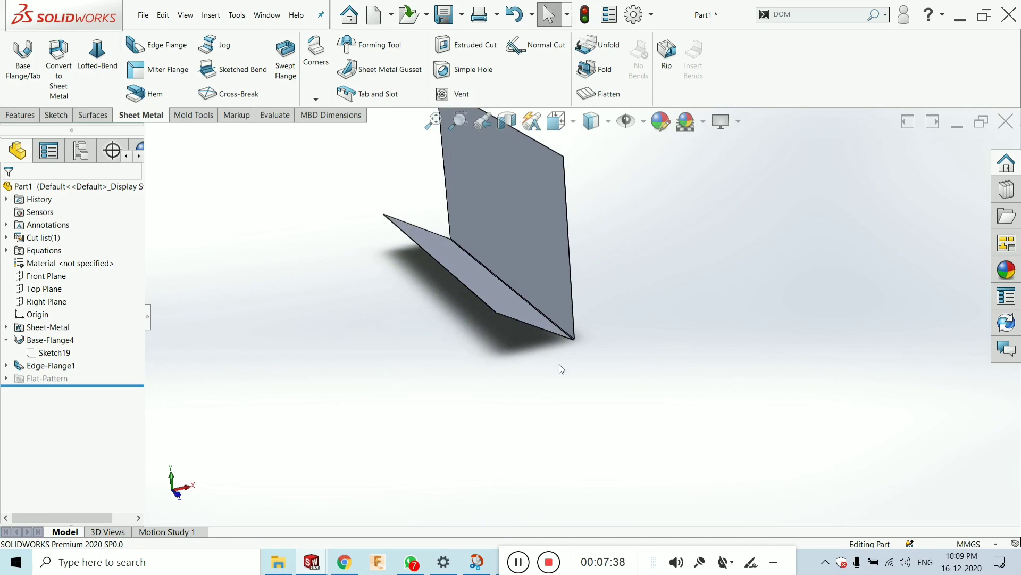
{"action": "middle_click_drag", "start_coordinate": [560, 369], "coordinate": [594, 332]}
{"action": "scroll", "coordinate": [585, 348], "scroll_direction": "down", "scroll_amount": 3}
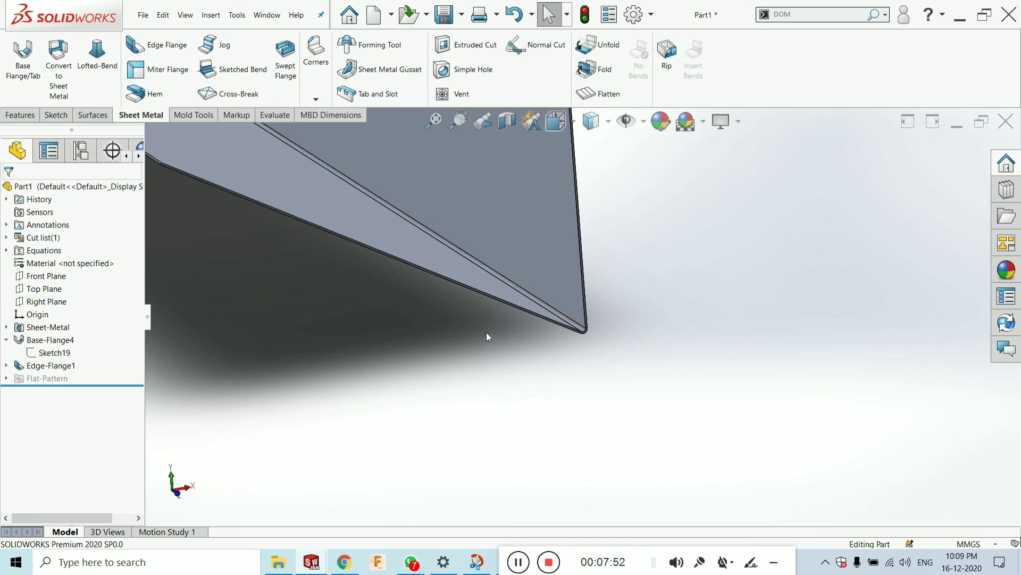
Switch to Chrome and browse the uploaded tutorials on the CAD Design Master YouTube channel.
{"action": "left_click", "coordinate": [345, 561]}
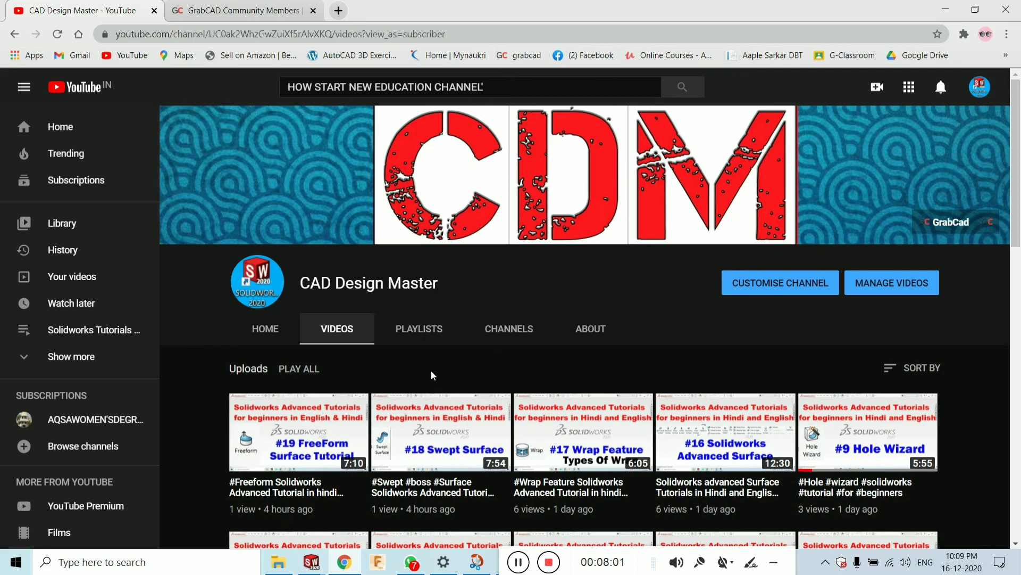
{"action": "scroll", "coordinate": [435, 375], "scroll_direction": "down", "scroll_amount": 2}
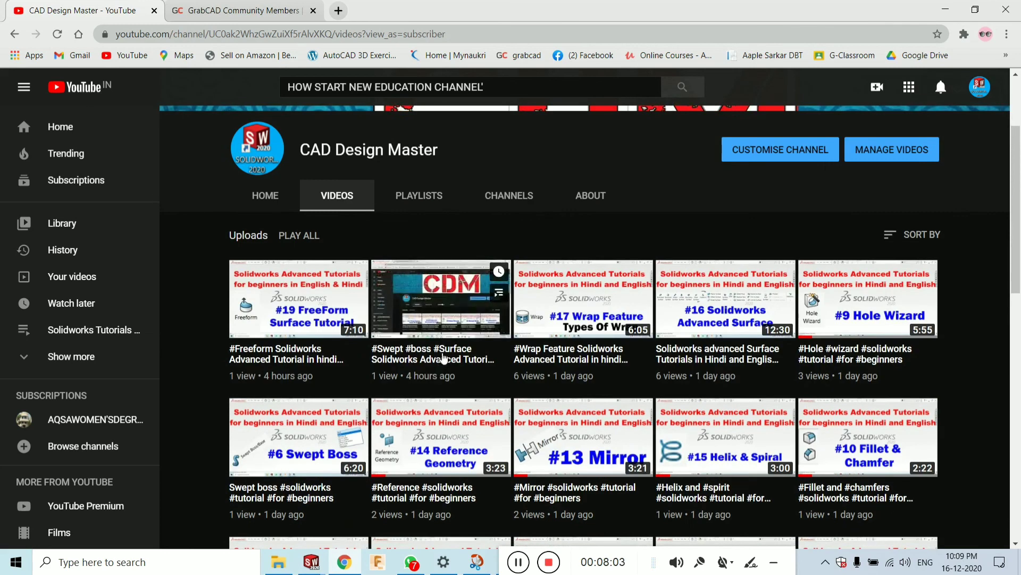
{"action": "scroll", "coordinate": [962, 270], "scroll_direction": "down", "scroll_amount": 2}
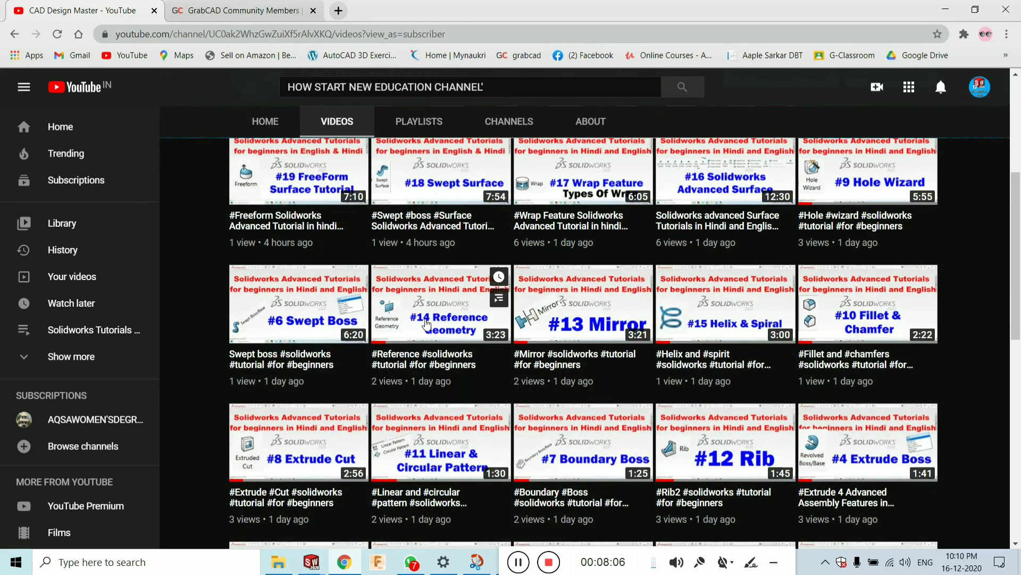
{"action": "scroll", "coordinate": [558, 307], "scroll_direction": "up", "scroll_amount": 4}
{"action": "scroll", "coordinate": [739, 274], "scroll_direction": "down", "scroll_amount": 5}
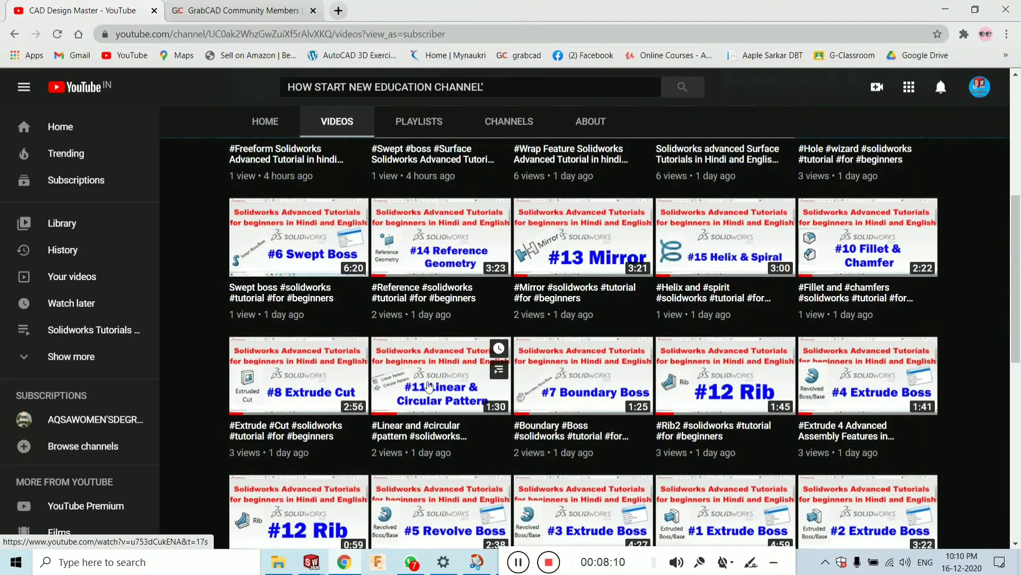
{"action": "scroll", "coordinate": [425, 373], "scroll_direction": "down", "scroll_amount": 5}
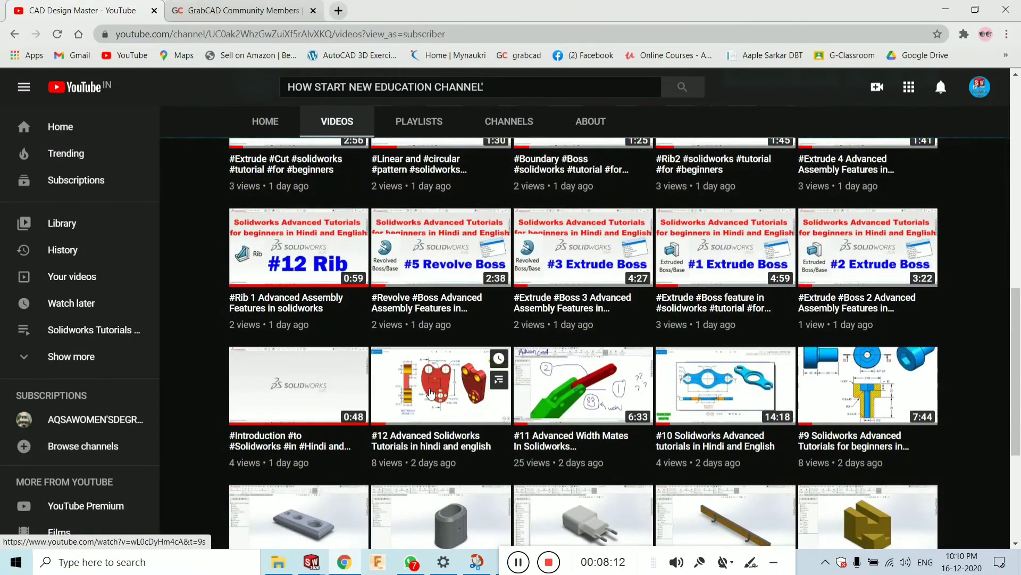
{"action": "scroll", "coordinate": [411, 391], "scroll_direction": "up", "scroll_amount": 5}
{"action": "scroll", "coordinate": [691, 453], "scroll_direction": "up", "scroll_amount": 5}
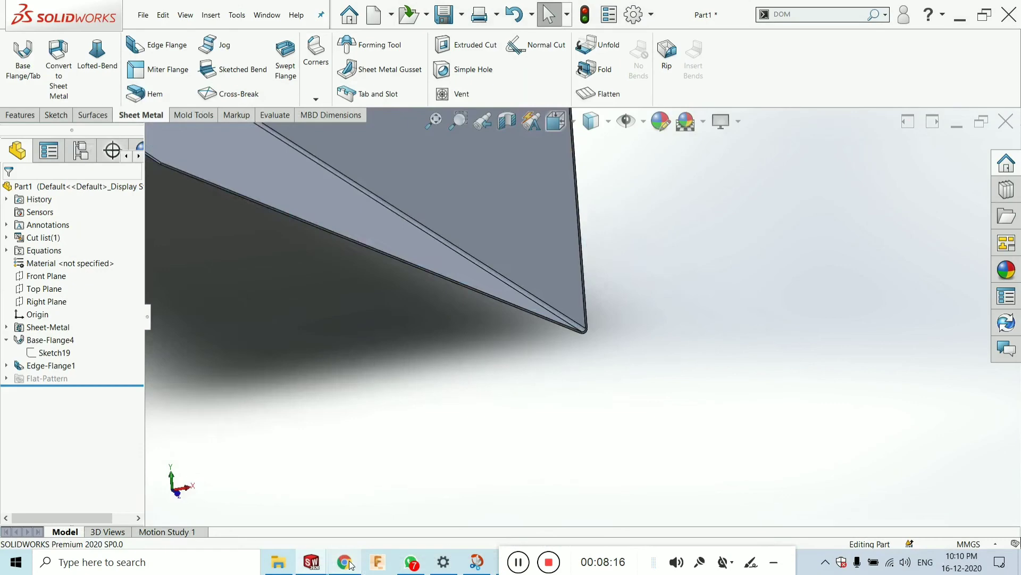
Return to SOLIDWORKS and inspect the edge flange and plate from several angles.
{"action": "left_click", "coordinate": [345, 562]}
{"action": "middle_click_drag", "start_coordinate": [615, 410], "coordinate": [600, 299]}
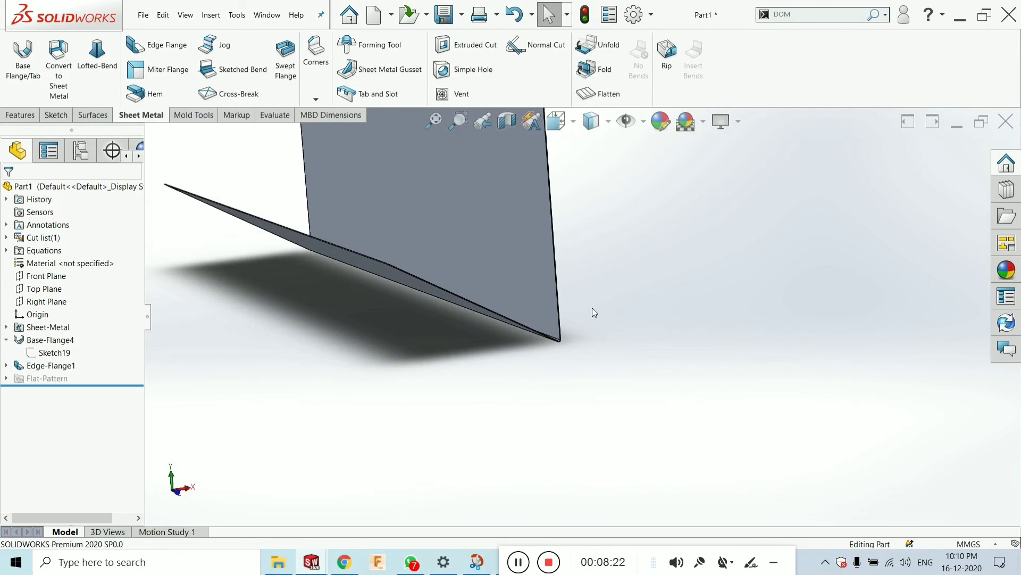
{"action": "scroll", "coordinate": [592, 308], "scroll_direction": "up", "scroll_amount": 3}
{"action": "middle_click_drag", "start_coordinate": [593, 308], "coordinate": [585, 326]}
{"action": "scroll", "coordinate": [567, 326], "scroll_direction": "down", "scroll_amount": 3}
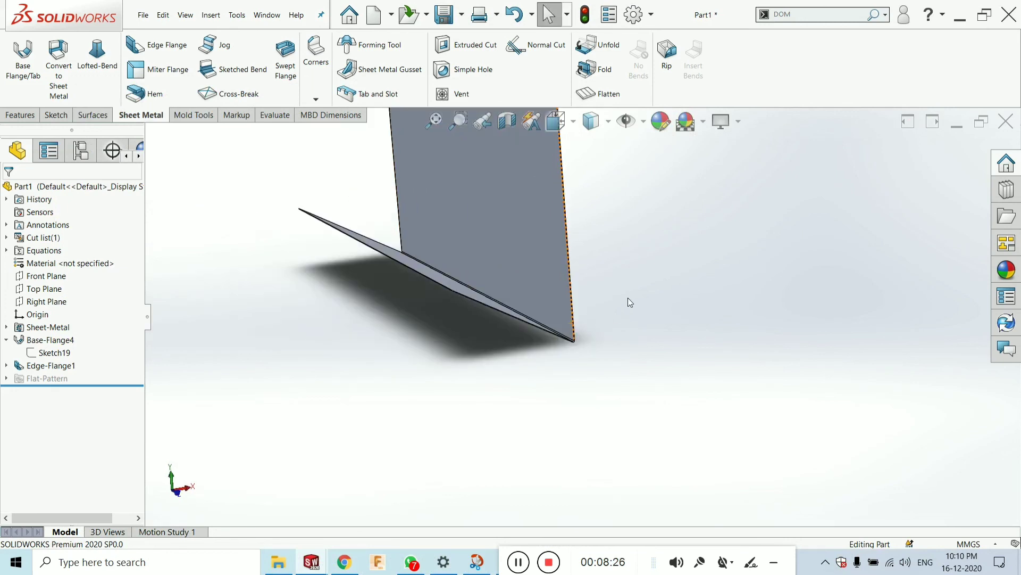